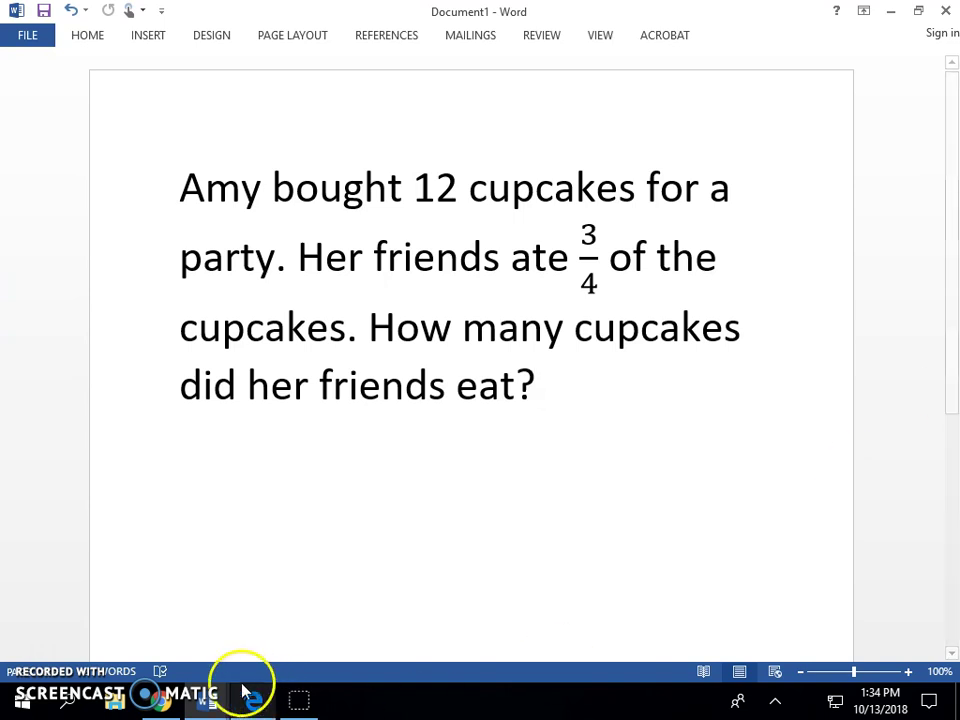
Switch from Word to the Number Frames browser window showing twelve red counters
{"action": "left_click", "coordinate": [163, 700]}
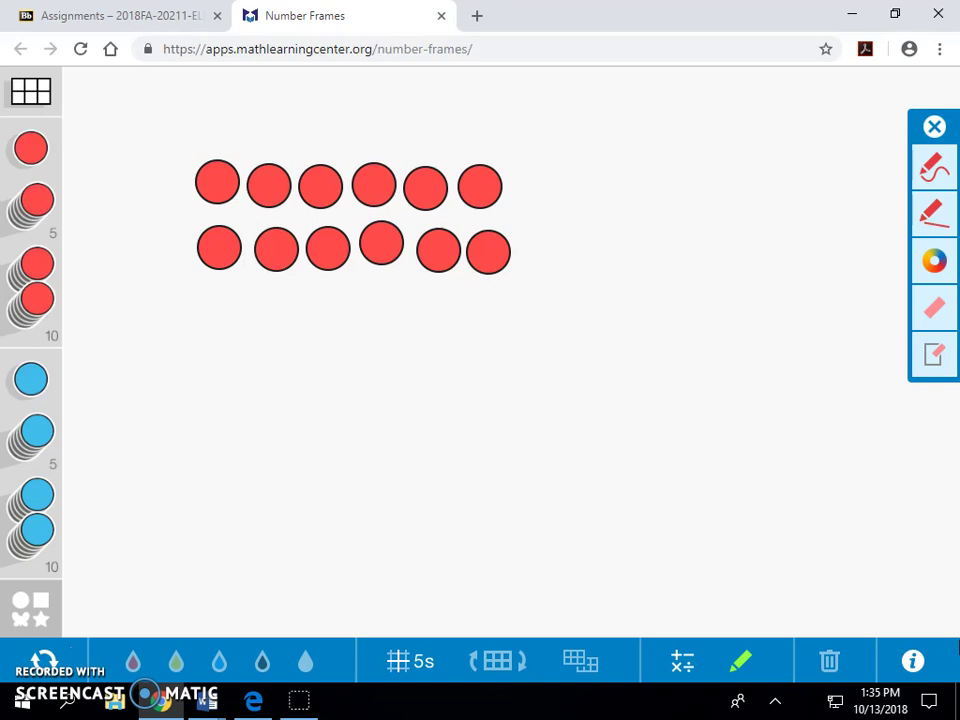
With the freehand pen, draw four red rectangles in a 2×2 grid beneath the counters
{"action": "left_click", "coordinate": [935, 187]}
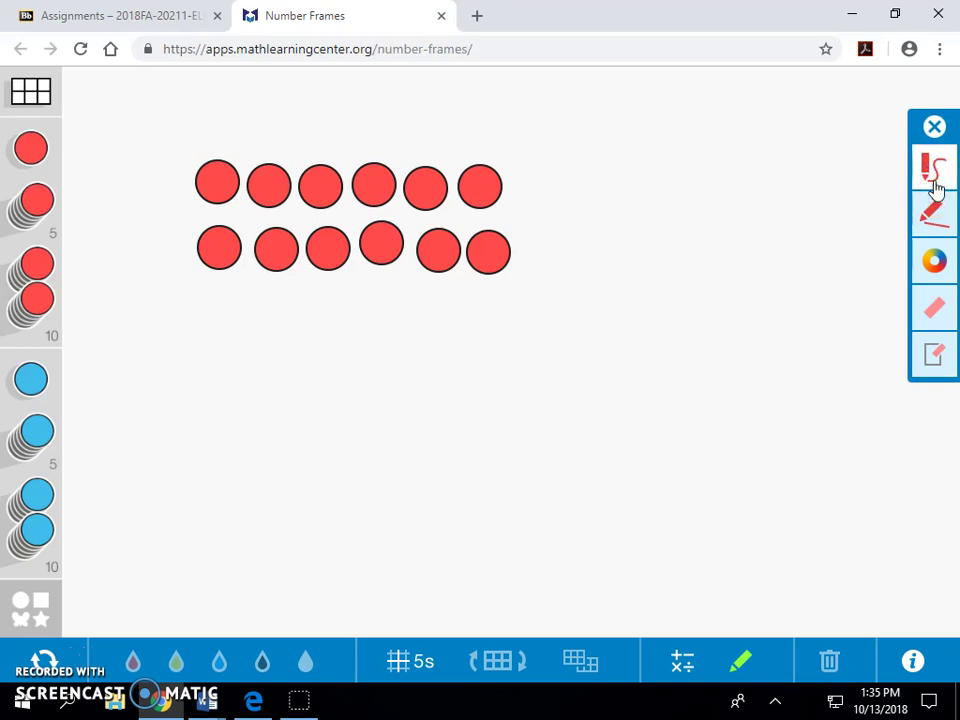
{"action": "mouse_move", "coordinate": [192, 340]}
{"action": "left_mouse_down"}
{"action": "mouse_move", "coordinate": [193, 407]}
{"action": "mouse_move", "coordinate": [347, 411]}
{"action": "mouse_move", "coordinate": [345, 362]}
{"action": "mouse_move", "coordinate": [332, 345]}
{"action": "mouse_move", "coordinate": [199, 344]}
{"action": "left_mouse_up"}
{"action": "mouse_move", "coordinate": [401, 349]}
{"action": "left_mouse_down"}
{"action": "mouse_move", "coordinate": [394, 405]}
{"action": "mouse_move", "coordinate": [452, 419]}
{"action": "mouse_move", "coordinate": [564, 420]}
{"action": "mouse_move", "coordinate": [570, 386]}
{"action": "mouse_move", "coordinate": [531, 351]}
{"action": "mouse_move", "coordinate": [397, 350]}
{"action": "left_mouse_up"}
{"action": "mouse_move", "coordinate": [191, 452]}
{"action": "left_mouse_down"}
{"action": "mouse_move", "coordinate": [190, 500]}
{"action": "mouse_move", "coordinate": [236, 516]}
{"action": "mouse_move", "coordinate": [330, 516]}
{"action": "mouse_move", "coordinate": [343, 486]}
{"action": "mouse_move", "coordinate": [335, 459]}
{"action": "mouse_move", "coordinate": [189, 456]}
{"action": "left_mouse_up"}
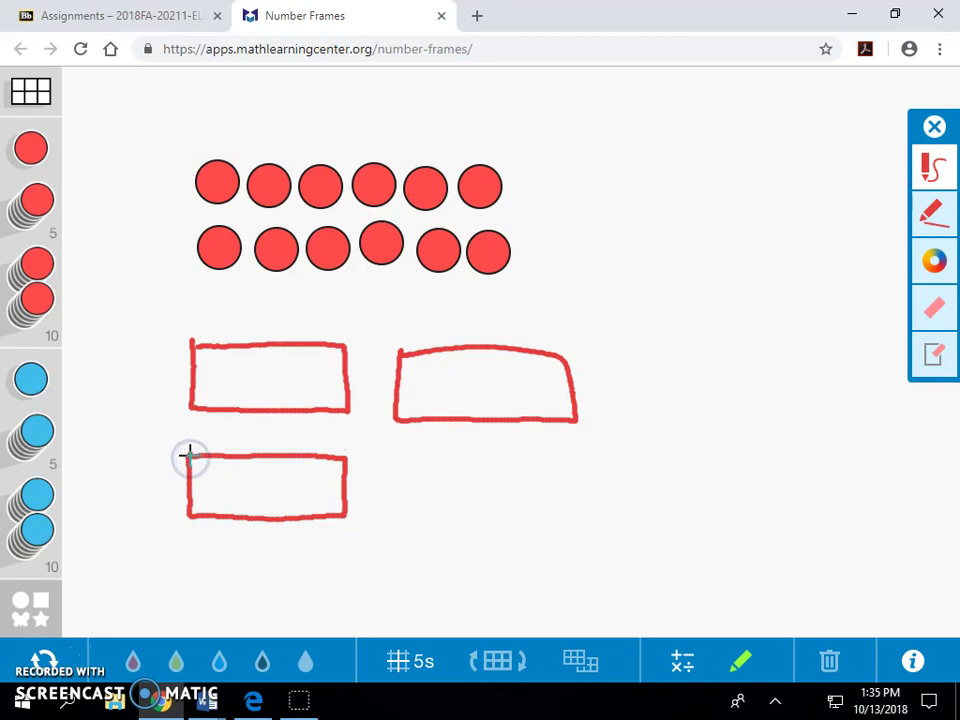
{"action": "mouse_move", "coordinate": [400, 454]}
{"action": "left_mouse_down"}
{"action": "mouse_move", "coordinate": [399, 489]}
{"action": "mouse_move", "coordinate": [446, 514]}
{"action": "mouse_move", "coordinate": [555, 510]}
{"action": "mouse_move", "coordinate": [581, 481]}
{"action": "mouse_move", "coordinate": [559, 454]}
{"action": "mouse_move", "coordinate": [401, 454]}
{"action": "left_mouse_up"}
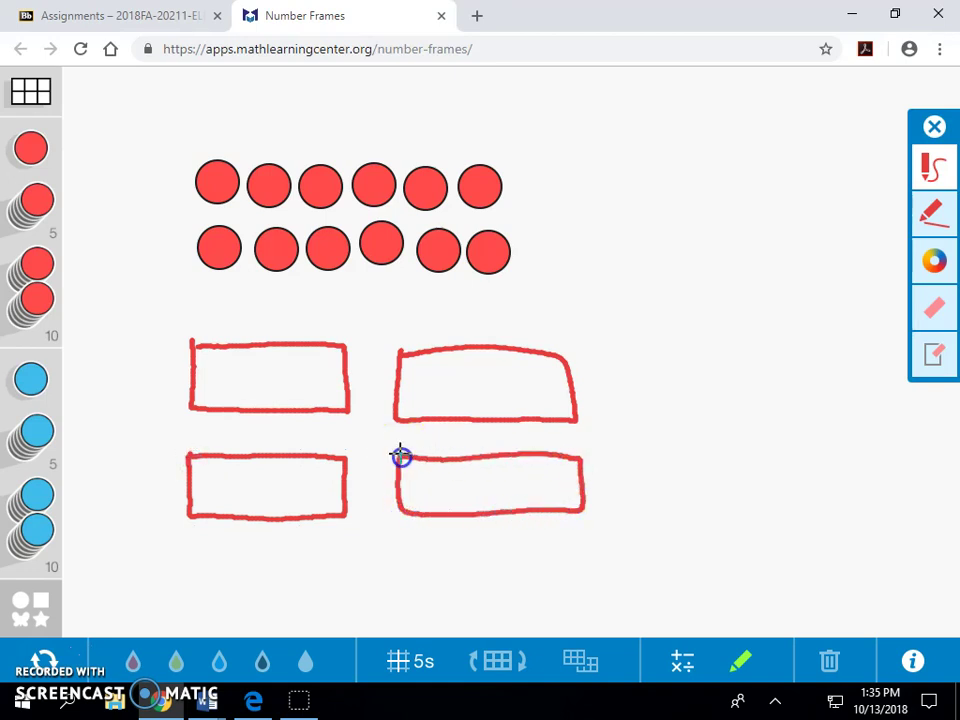
Turn off the pen and drag one counter into each of the four rectangles
{"action": "left_click", "coordinate": [934, 166]}
{"action": "left_click_drag", "start_coordinate": [489, 258], "coordinate": [452, 388]}
{"action": "left_click_drag", "start_coordinate": [438, 250], "coordinate": [240, 385]}
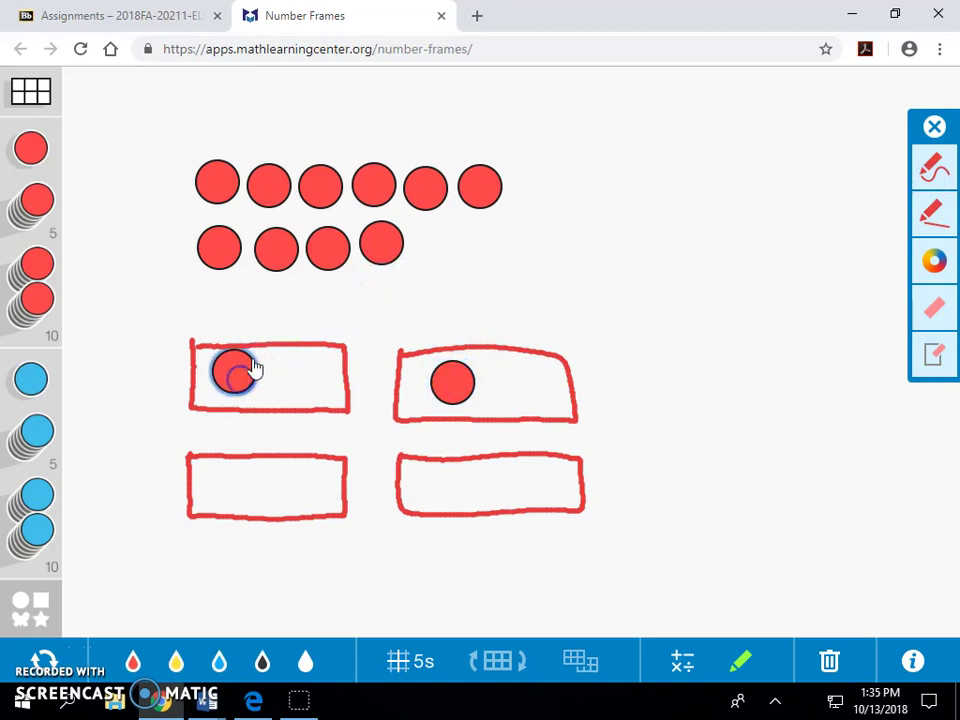
{"action": "left_click_drag", "start_coordinate": [381, 248], "coordinate": [226, 487]}
{"action": "left_click_drag", "start_coordinate": [334, 264], "coordinate": [443, 500]}
Deal the remaining counters until every rectangle holds three and none are left outside
{"action": "left_click_drag", "start_coordinate": [278, 252], "coordinate": [289, 385]}
{"action": "left_click_drag", "start_coordinate": [221, 255], "coordinate": [505, 381]}
{"action": "left_click_drag", "start_coordinate": [490, 196], "coordinate": [490, 493]}
{"action": "left_click_drag", "start_coordinate": [320, 185], "coordinate": [270, 489]}
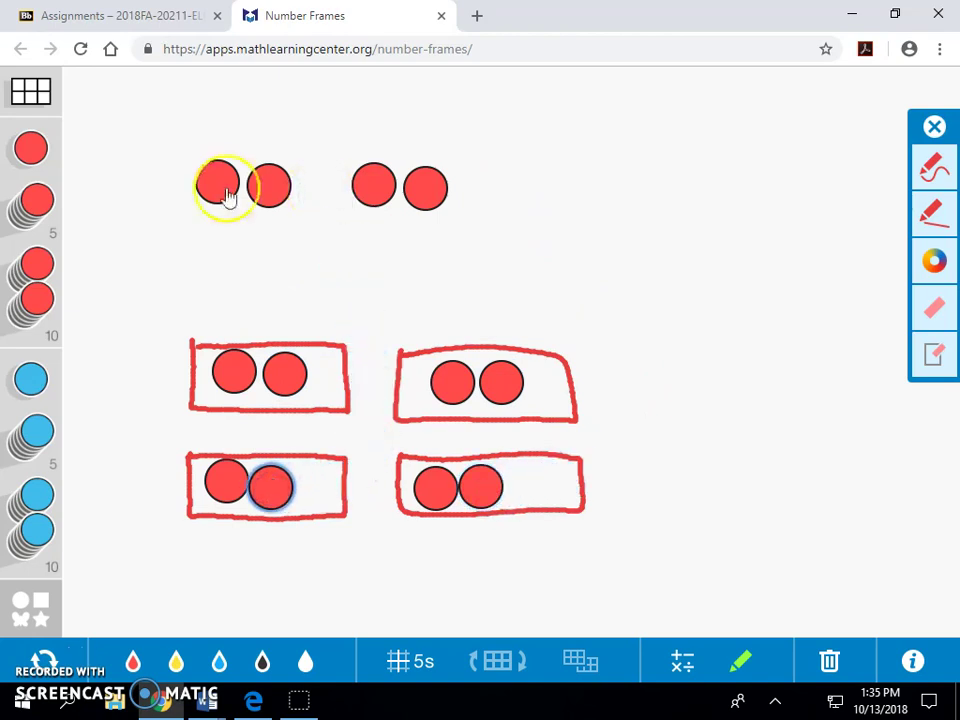
{"action": "left_click_drag", "start_coordinate": [217, 186], "coordinate": [328, 385]}
{"action": "left_click_drag", "start_coordinate": [268, 186], "coordinate": [551, 392]}
{"action": "left_click_drag", "start_coordinate": [427, 189], "coordinate": [540, 495]}
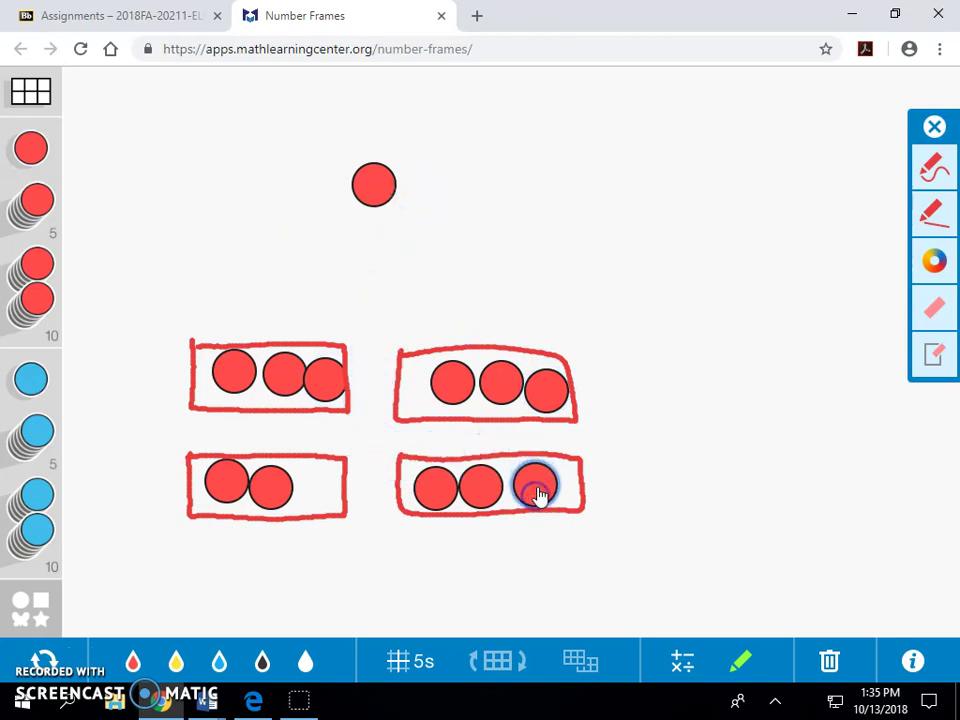
{"action": "left_click_drag", "start_coordinate": [373, 186], "coordinate": [315, 490]}
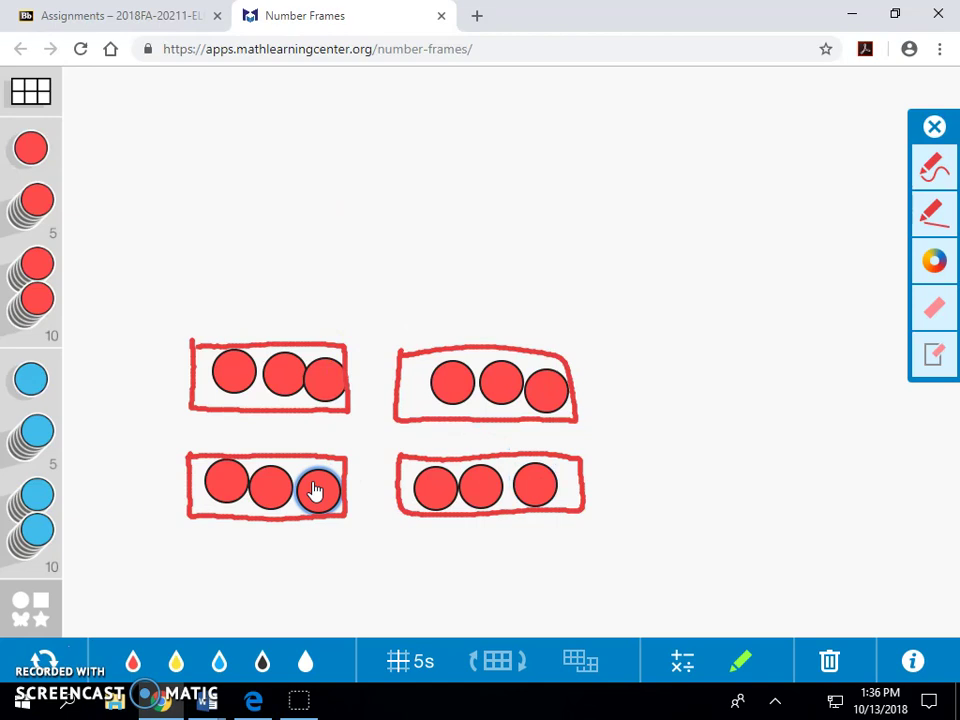
{"action": "left_click_drag", "start_coordinate": [315, 490], "coordinate": [315, 490]}
Switch to black ink and handwrite 1/4, 2/4, 3/4 and 4/4 beside the four groups
{"action": "left_click", "coordinate": [39, 640]}
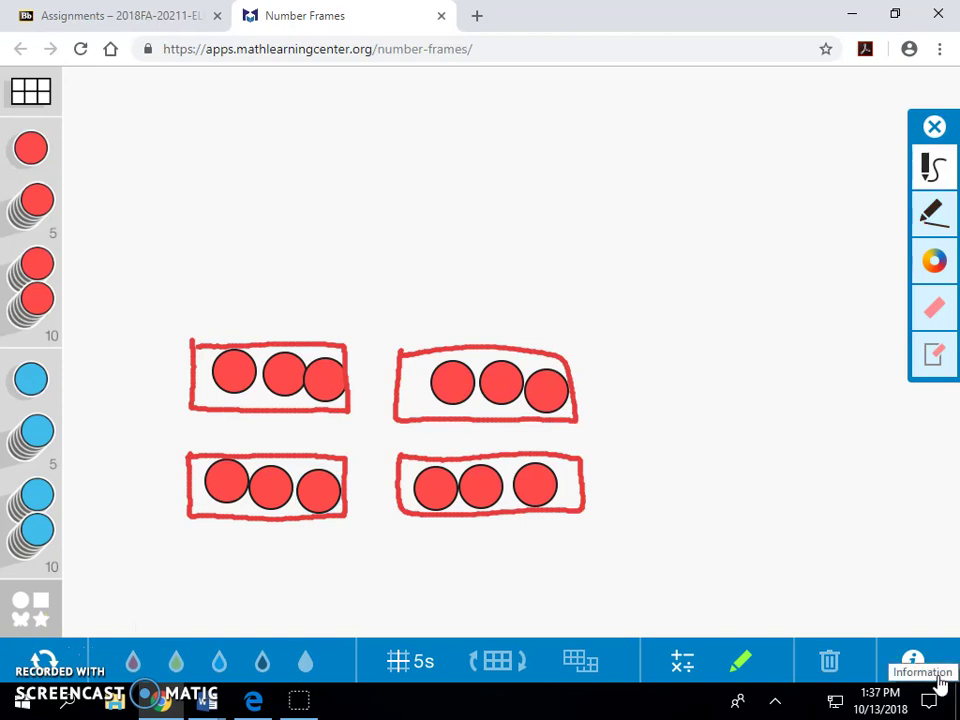
{"action": "mouse_move", "coordinate": [268, 258]}
{"action": "left_mouse_down"}
{"action": "mouse_move", "coordinate": [276, 307]}
{"action": "mouse_move", "coordinate": [293, 307]}
{"action": "mouse_move", "coordinate": [273, 333]}
{"action": "left_mouse_up"}
{"action": "left_click_drag", "start_coordinate": [448, 263], "coordinate": [492, 306]}
{"action": "mouse_move", "coordinate": [455, 328]}
{"action": "left_mouse_down"}
{"action": "mouse_move", "coordinate": [484, 332]}
{"action": "mouse_move", "coordinate": [474, 339]}
{"action": "left_mouse_up"}
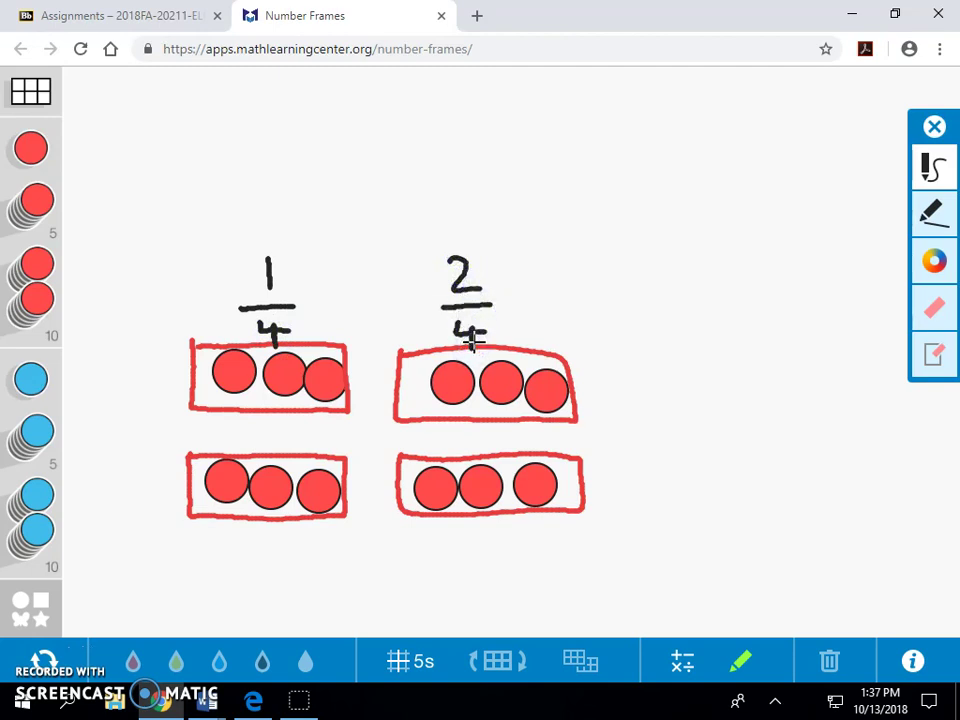
{"action": "mouse_move", "coordinate": [246, 529]}
{"action": "left_mouse_down"}
{"action": "mouse_move", "coordinate": [259, 557]}
{"action": "mouse_move", "coordinate": [281, 562]}
{"action": "mouse_move", "coordinate": [276, 591]}
{"action": "left_mouse_up"}
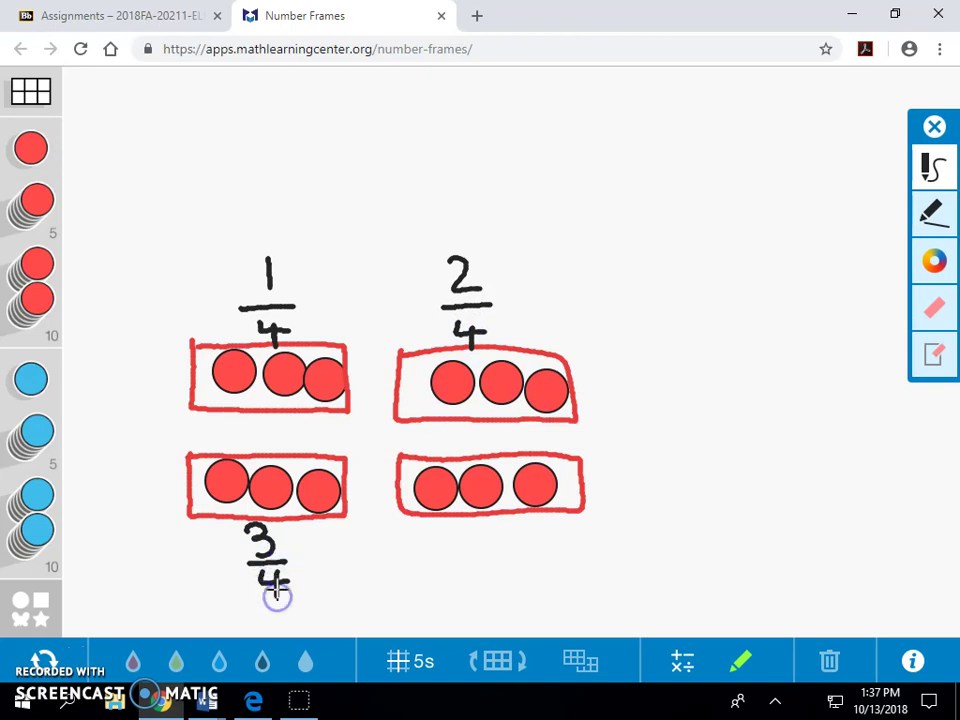
{"action": "mouse_move", "coordinate": [478, 525]}
{"action": "left_mouse_down"}
{"action": "mouse_move", "coordinate": [508, 538]}
{"action": "mouse_move", "coordinate": [500, 558]}
{"action": "mouse_move", "coordinate": [521, 567]}
{"action": "mouse_move", "coordinate": [508, 587]}
{"action": "mouse_move", "coordinate": [531, 586]}
{"action": "mouse_move", "coordinate": [519, 601]}
{"action": "left_mouse_up"}
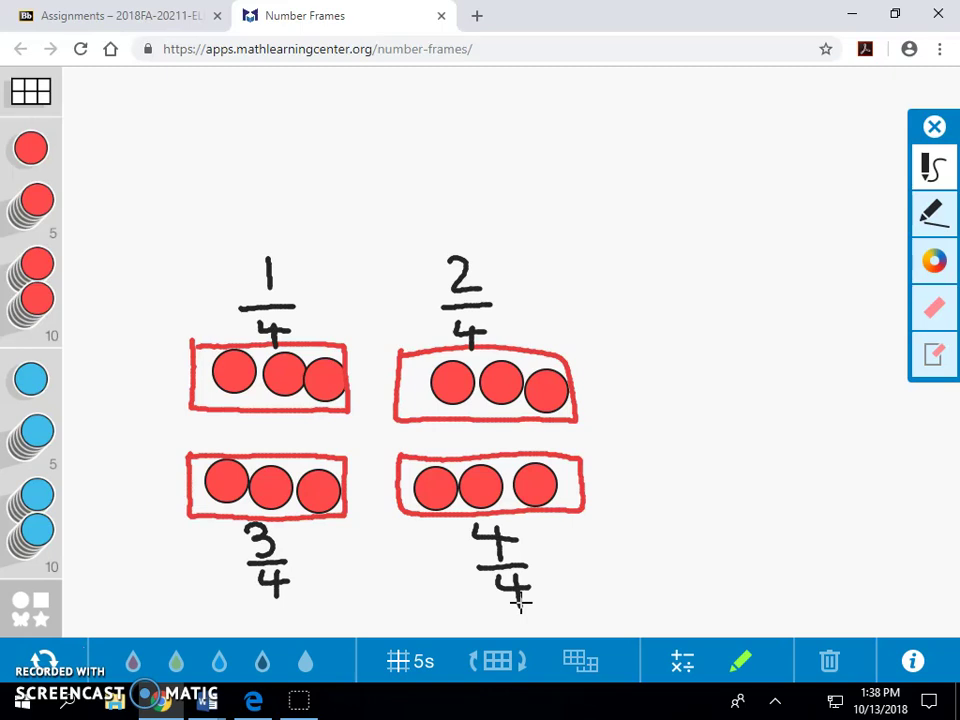
Number the counters 1–9 across the 1/4, 2/4 and 3/4 groups
{"action": "mouse_move", "coordinate": [236, 362]}
{"action": "left_mouse_down"}
{"action": "mouse_move", "coordinate": [236, 388]}
{"action": "mouse_move", "coordinate": [291, 375]}
{"action": "mouse_move", "coordinate": [294, 386]}
{"action": "mouse_move", "coordinate": [328, 379]}
{"action": "mouse_move", "coordinate": [323, 393]}
{"action": "left_mouse_up"}
{"action": "mouse_move", "coordinate": [446, 370]}
{"action": "left_mouse_down"}
{"action": "mouse_move", "coordinate": [456, 403]}
{"action": "mouse_move", "coordinate": [497, 403]}
{"action": "mouse_move", "coordinate": [512, 377]}
{"action": "mouse_move", "coordinate": [548, 405]}
{"action": "left_mouse_up"}
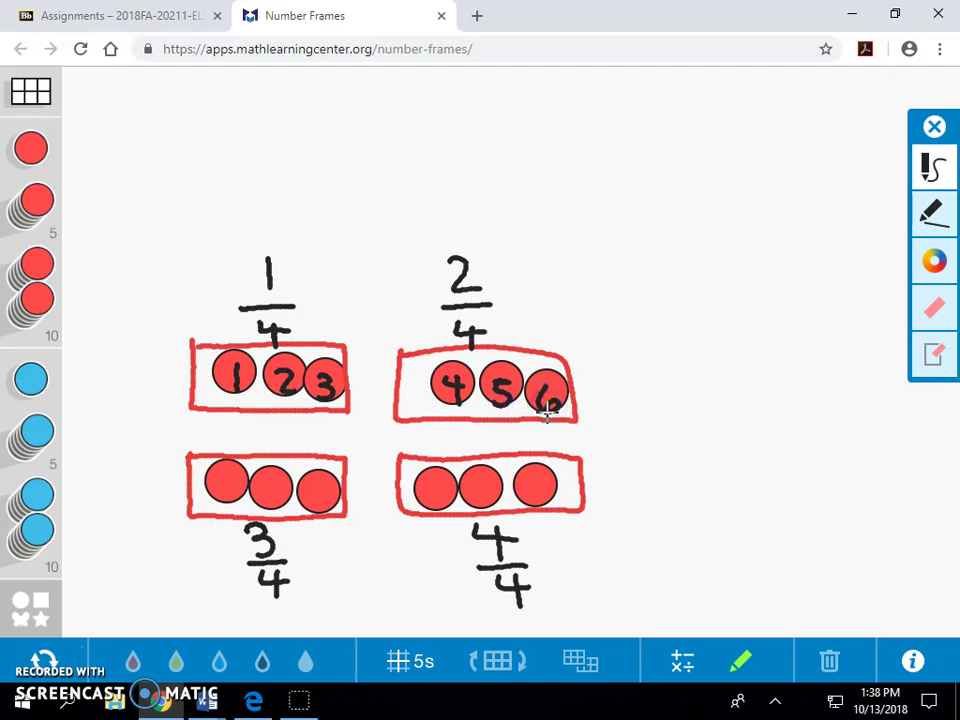
{"action": "left_click_drag", "start_coordinate": [212, 472], "coordinate": [230, 500]}
{"action": "mouse_move", "coordinate": [278, 476]}
{"action": "left_mouse_down"}
{"action": "mouse_move", "coordinate": [270, 499]}
{"action": "mouse_move", "coordinate": [280, 488]}
{"action": "mouse_move", "coordinate": [328, 506]}
{"action": "left_mouse_up"}
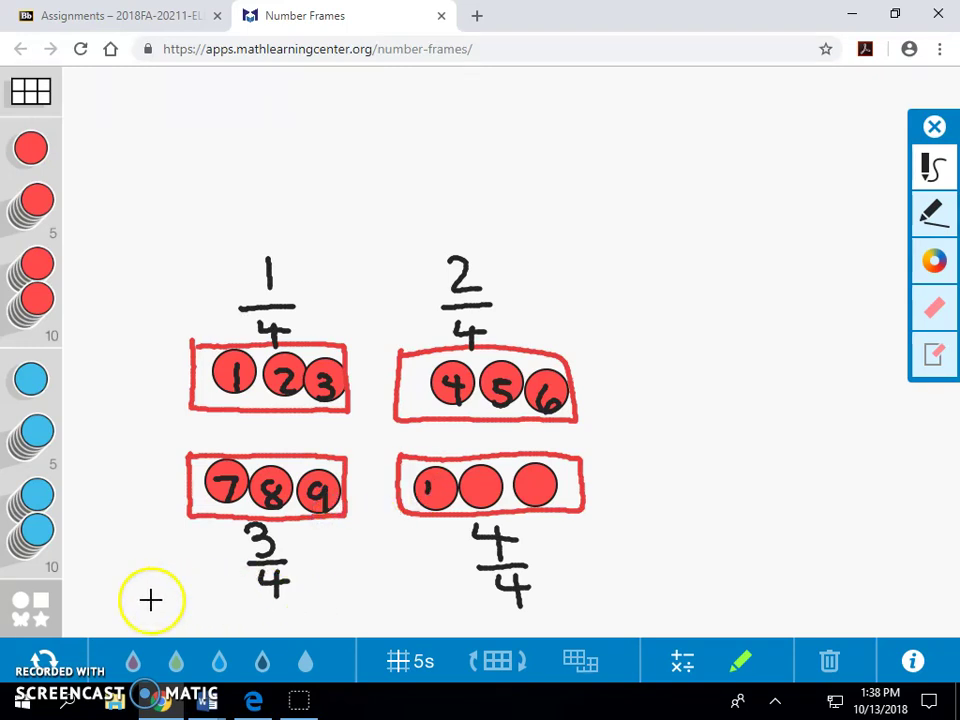
Write '= 9' to the right of the groups
{"action": "left_click", "coordinate": [620, 427]}
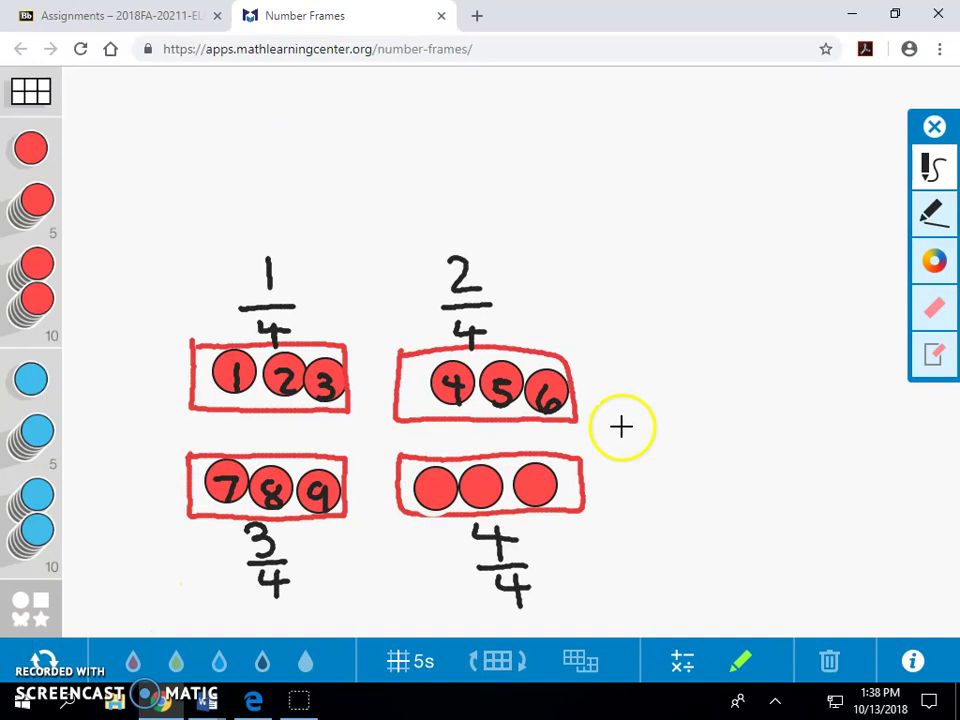
{"action": "mouse_move", "coordinate": [620, 427]}
{"action": "left_mouse_down"}
{"action": "mouse_move", "coordinate": [647, 426]}
{"action": "mouse_move", "coordinate": [658, 446]}
{"action": "left_mouse_up"}
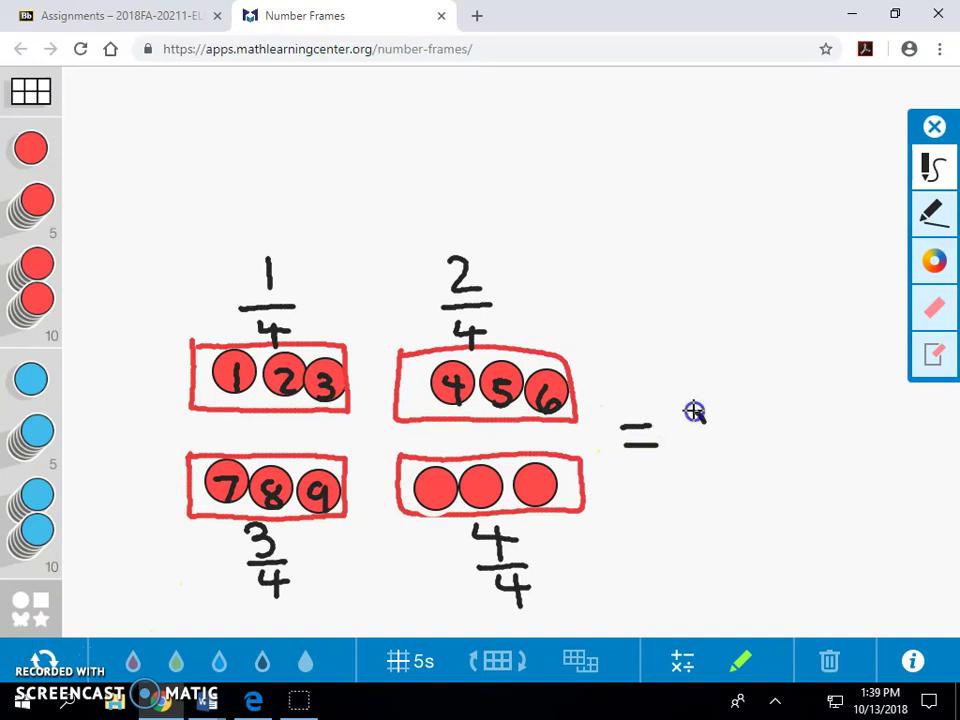
{"action": "mouse_move", "coordinate": [694, 411]}
{"action": "left_mouse_down"}
{"action": "mouse_move", "coordinate": [711, 467]}
{"action": "mouse_move", "coordinate": [762, 451]}
{"action": "mouse_move", "coordinate": [784, 454]}
{"action": "mouse_move", "coordinate": [797, 489]}
{"action": "mouse_move", "coordinate": [799, 471]}
{"action": "mouse_move", "coordinate": [818, 459]}
{"action": "mouse_move", "coordinate": [853, 480]}
{"action": "mouse_move", "coordinate": [894, 474]}
{"action": "mouse_move", "coordinate": [930, 495]}
{"action": "mouse_move", "coordinate": [918, 490]}
{"action": "left_mouse_up"}
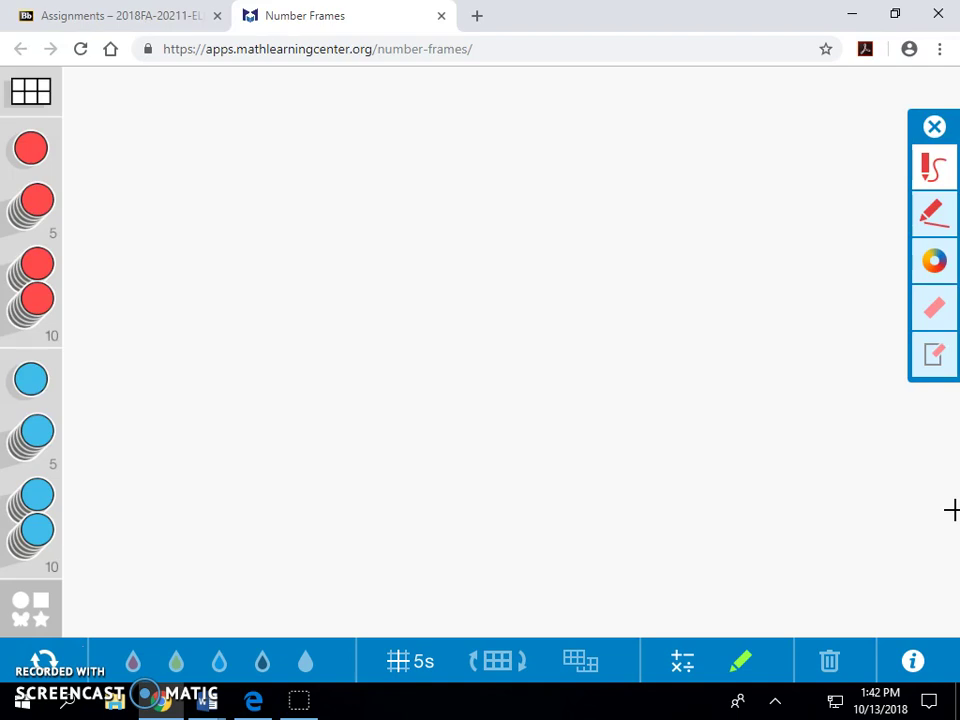
Draw four large red freehand circles in two rows of two on the blank canvas
{"action": "mouse_move", "coordinate": [218, 163]}
{"action": "left_mouse_down"}
{"action": "mouse_move", "coordinate": [146, 242]}
{"action": "mouse_move", "coordinate": [186, 334]}
{"action": "mouse_move", "coordinate": [278, 276]}
{"action": "mouse_move", "coordinate": [244, 184]}
{"action": "mouse_move", "coordinate": [216, 167]}
{"action": "left_mouse_up"}
{"action": "mouse_move", "coordinate": [354, 176]}
{"action": "left_mouse_down"}
{"action": "mouse_move", "coordinate": [310, 220]}
{"action": "mouse_move", "coordinate": [356, 341]}
{"action": "mouse_move", "coordinate": [446, 253]}
{"action": "mouse_move", "coordinate": [375, 176]}
{"action": "mouse_move", "coordinate": [358, 176]}
{"action": "left_mouse_up"}
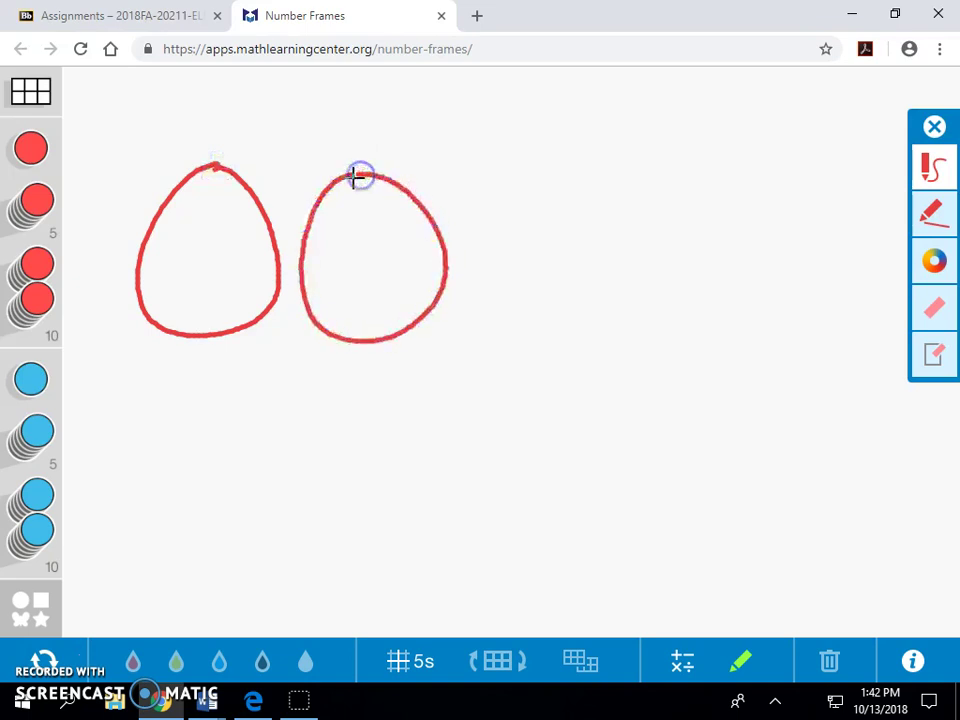
{"action": "mouse_move", "coordinate": [191, 389]}
{"action": "left_mouse_down"}
{"action": "mouse_move", "coordinate": [154, 493]}
{"action": "mouse_move", "coordinate": [270, 516]}
{"action": "mouse_move", "coordinate": [259, 414]}
{"action": "mouse_move", "coordinate": [199, 392]}
{"action": "left_mouse_up"}
{"action": "mouse_move", "coordinate": [348, 392]}
{"action": "left_mouse_down"}
{"action": "mouse_move", "coordinate": [313, 489]}
{"action": "mouse_move", "coordinate": [412, 533]}
{"action": "mouse_move", "coordinate": [452, 437]}
{"action": "mouse_move", "coordinate": [371, 392]}
{"action": "mouse_move", "coordinate": [354, 394]}
{"action": "left_mouse_up"}
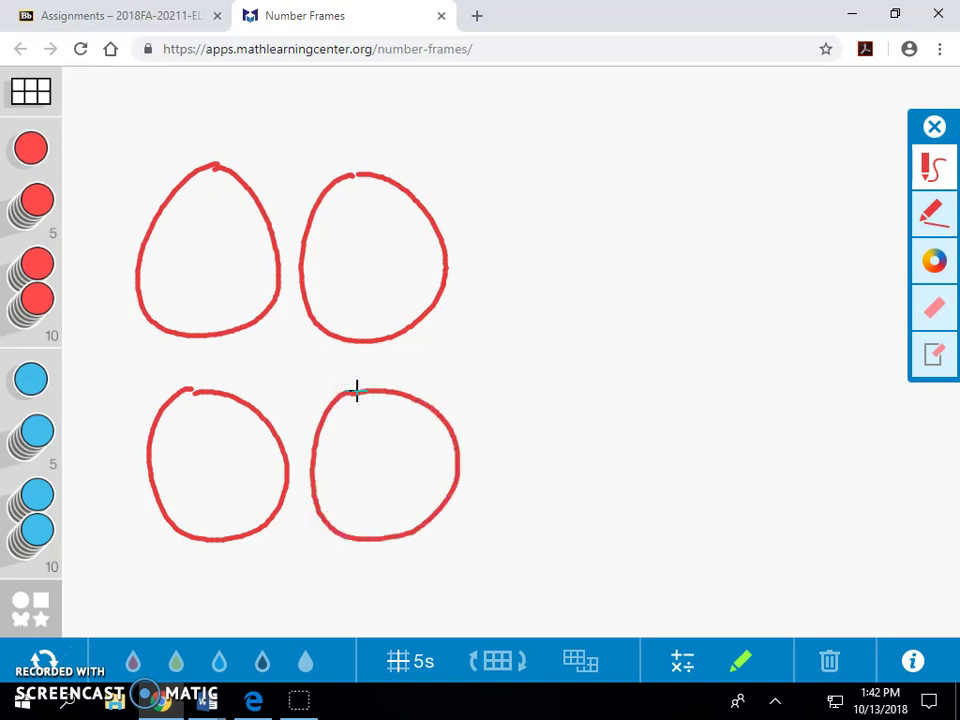
{"action": "left_click", "coordinate": [933, 268]}
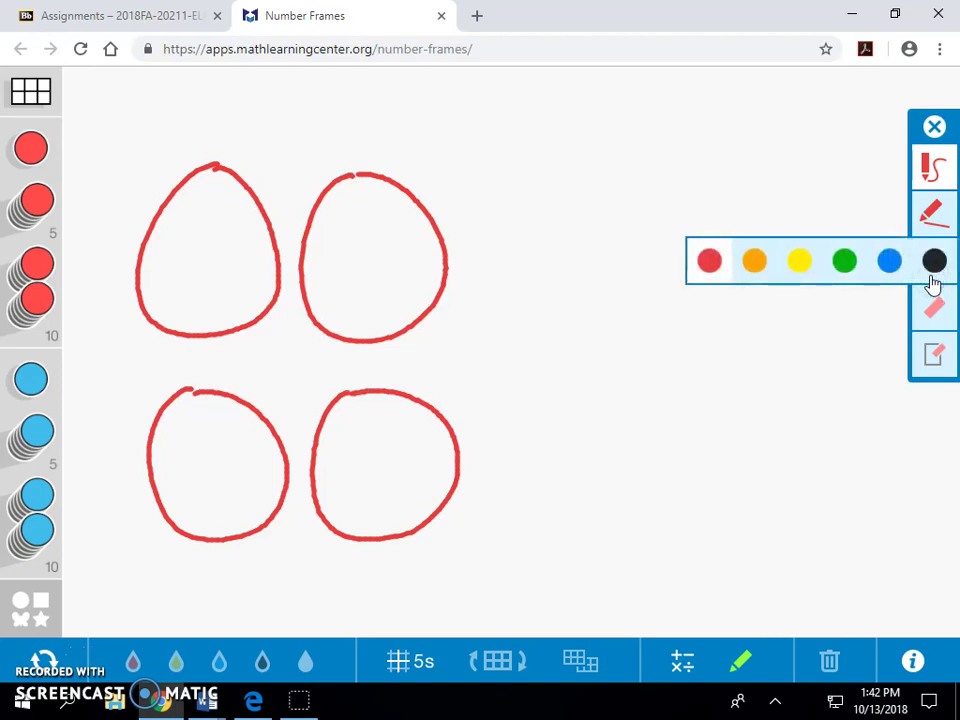
Switch to blue ink and draw two small cupcakes inside each of the four red circles
{"action": "left_click", "coordinate": [889, 264]}
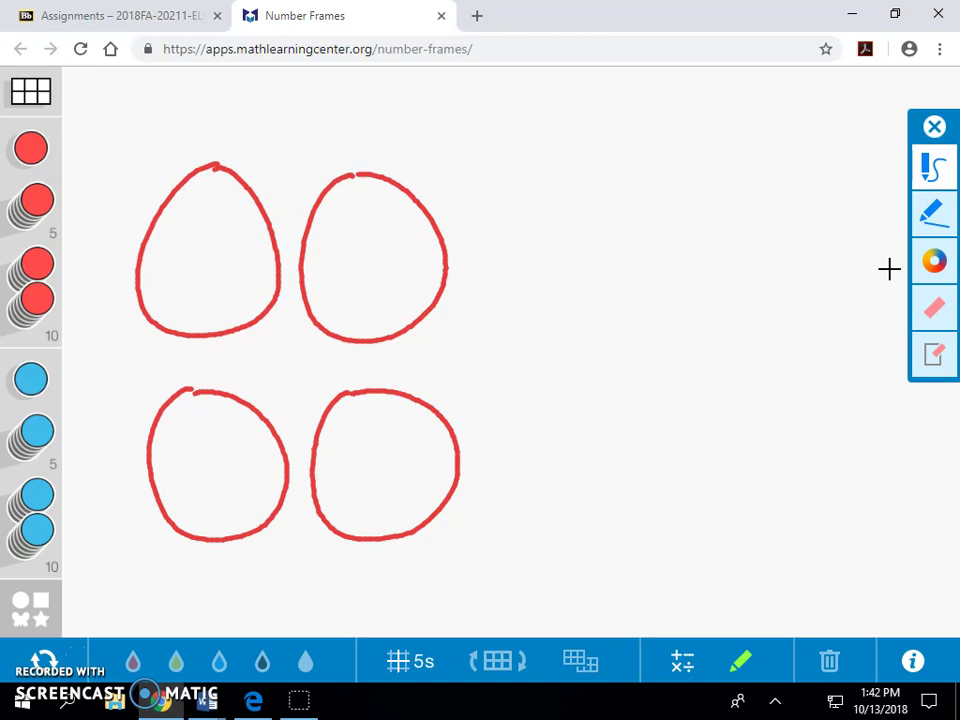
{"action": "mouse_move", "coordinate": [167, 236]}
{"action": "left_mouse_down"}
{"action": "mouse_move", "coordinate": [189, 257]}
{"action": "mouse_move", "coordinate": [175, 240]}
{"action": "left_mouse_up"}
{"action": "mouse_move", "coordinate": [335, 238]}
{"action": "left_mouse_down"}
{"action": "mouse_move", "coordinate": [319, 255]}
{"action": "mouse_move", "coordinate": [332, 242]}
{"action": "left_mouse_up"}
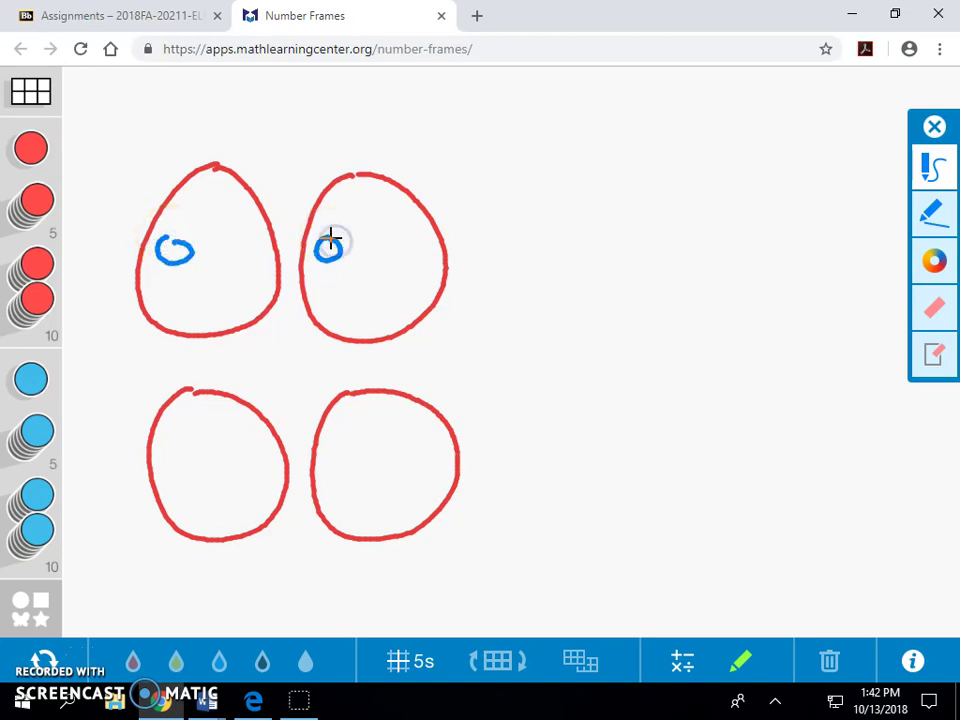
{"action": "left_click_drag", "start_coordinate": [165, 446], "coordinate": [180, 450]}
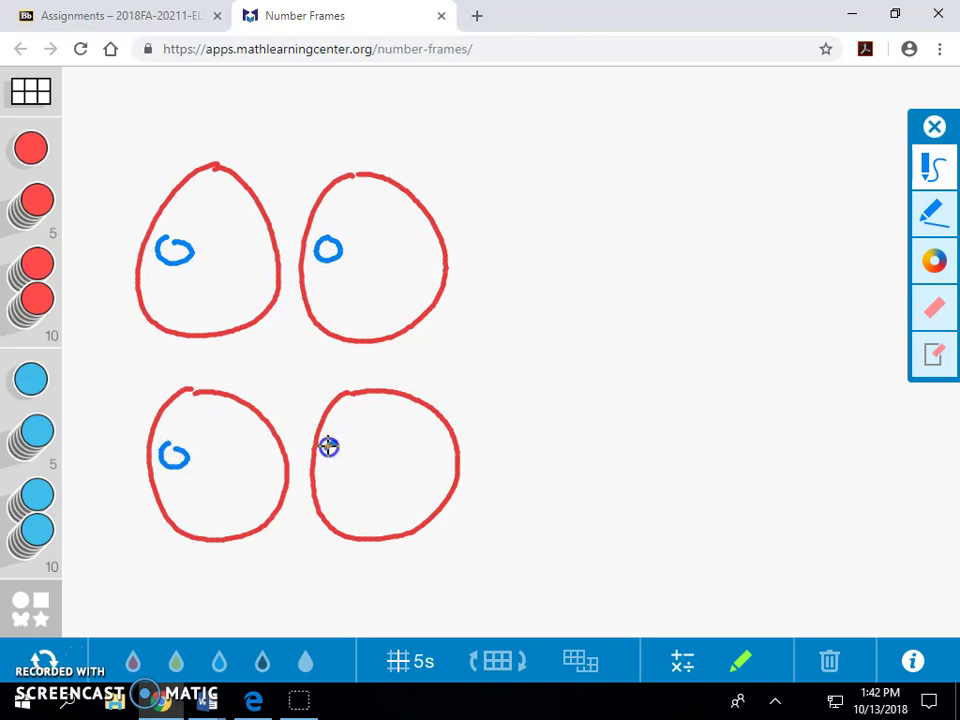
{"action": "mouse_move", "coordinate": [328, 446]}
{"action": "left_mouse_down"}
{"action": "mouse_move", "coordinate": [350, 451]}
{"action": "mouse_move", "coordinate": [341, 448]}
{"action": "left_mouse_up"}
{"action": "mouse_move", "coordinate": [218, 246]}
{"action": "left_mouse_down"}
{"action": "mouse_move", "coordinate": [210, 272]}
{"action": "mouse_move", "coordinate": [220, 244]}
{"action": "left_mouse_up"}
{"action": "left_click_drag", "start_coordinate": [382, 242], "coordinate": [364, 249]}
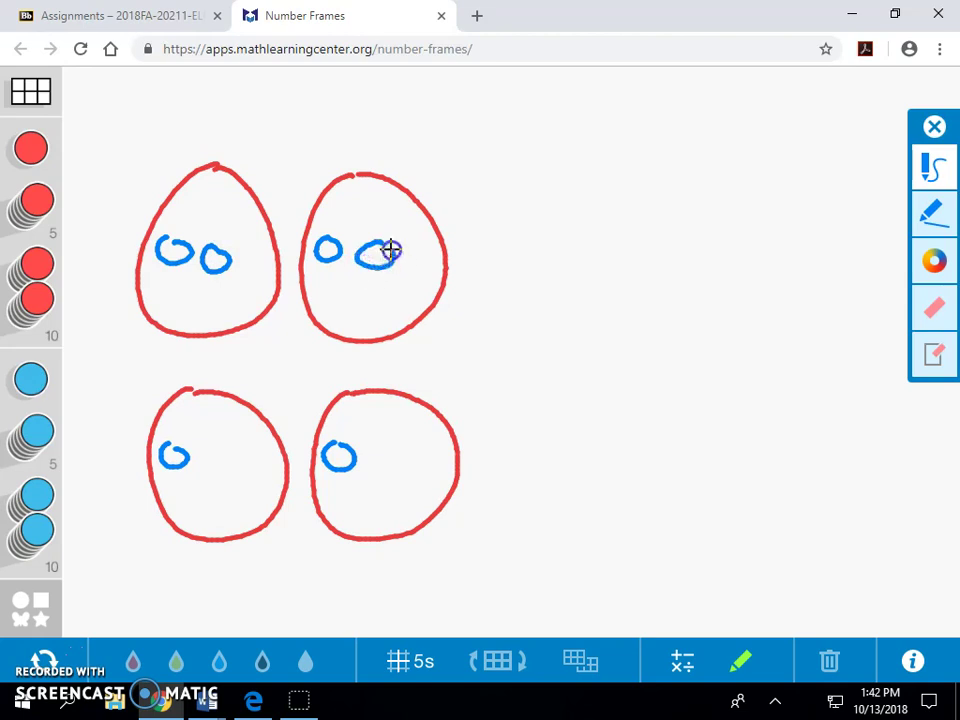
{"action": "left_click_drag", "start_coordinate": [391, 250], "coordinate": [379, 251]}
{"action": "mouse_move", "coordinate": [212, 448]}
{"action": "left_mouse_down"}
{"action": "mouse_move", "coordinate": [231, 467]}
{"action": "mouse_move", "coordinate": [226, 457]}
{"action": "left_mouse_up"}
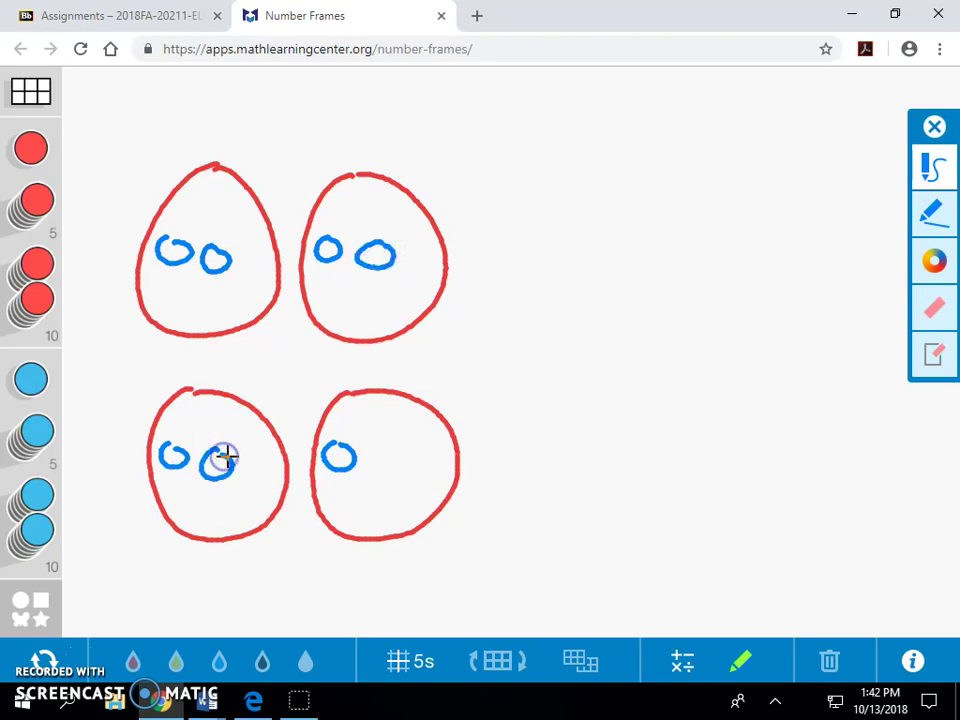
{"action": "mouse_move", "coordinate": [388, 448]}
{"action": "left_mouse_down"}
{"action": "mouse_move", "coordinate": [399, 467]}
{"action": "mouse_move", "coordinate": [396, 450]}
{"action": "left_mouse_up"}
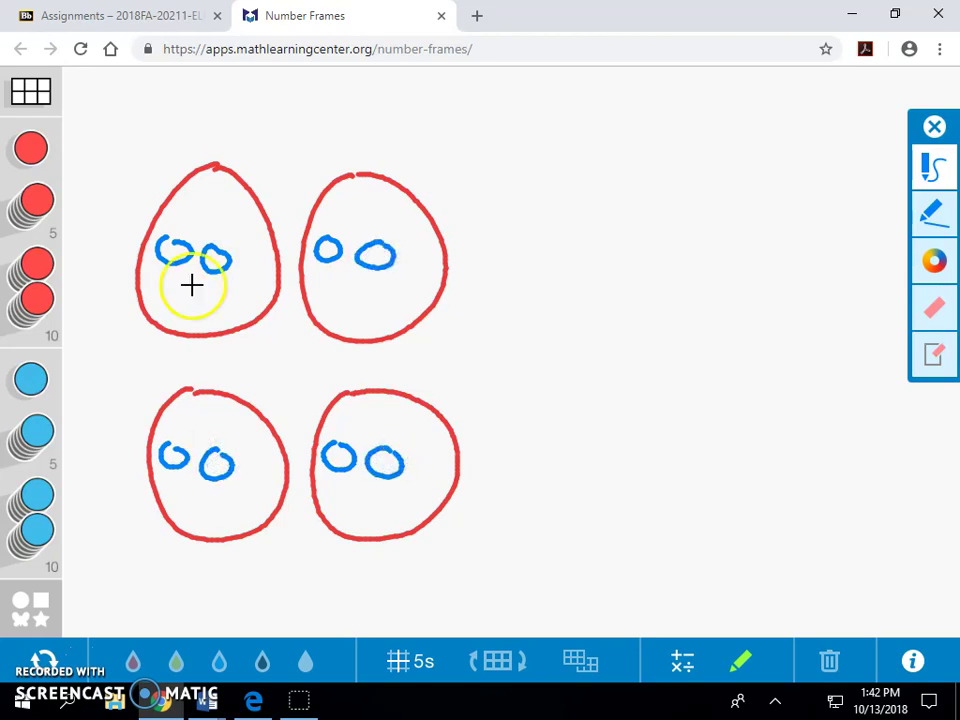
Add a third blue cupcake to every circle and write 1/4 above the top-left group
{"action": "mouse_move", "coordinate": [191, 285]}
{"action": "left_mouse_down"}
{"action": "mouse_move", "coordinate": [201, 309]}
{"action": "mouse_move", "coordinate": [193, 285]}
{"action": "left_mouse_up"}
{"action": "mouse_move", "coordinate": [345, 278]}
{"action": "left_mouse_down"}
{"action": "mouse_move", "coordinate": [346, 308]}
{"action": "mouse_move", "coordinate": [349, 291]}
{"action": "left_mouse_up"}
{"action": "mouse_move", "coordinate": [184, 484]}
{"action": "left_mouse_down"}
{"action": "mouse_move", "coordinate": [186, 514]}
{"action": "mouse_move", "coordinate": [207, 492]}
{"action": "left_mouse_up"}
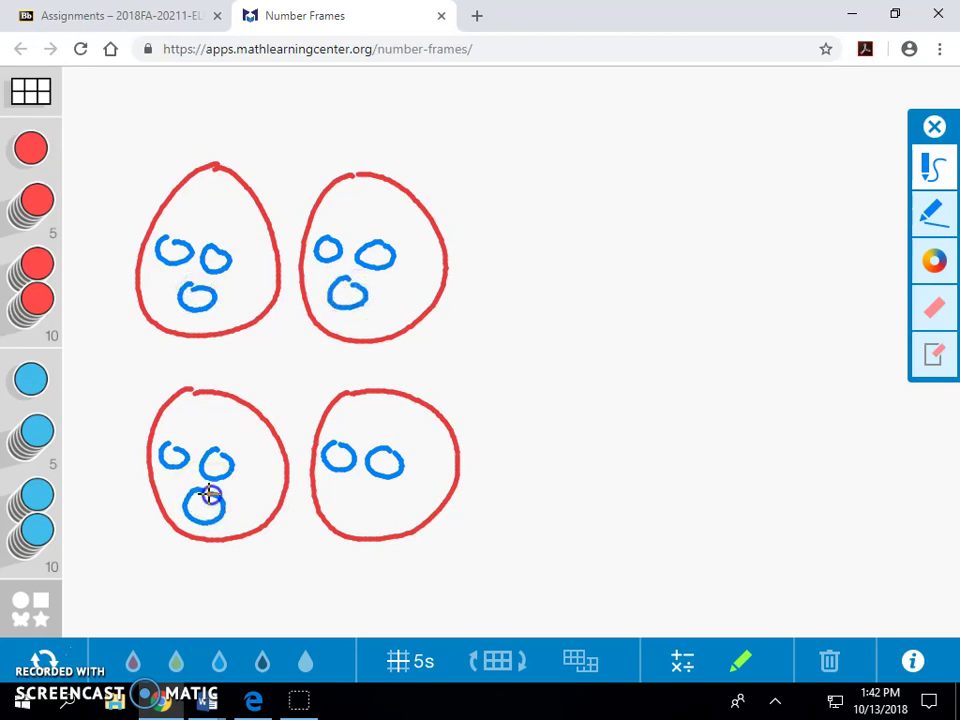
{"action": "mouse_move", "coordinate": [352, 492]}
{"action": "left_mouse_down"}
{"action": "mouse_move", "coordinate": [343, 489]}
{"action": "mouse_move", "coordinate": [379, 497]}
{"action": "mouse_move", "coordinate": [348, 490]}
{"action": "left_mouse_up"}
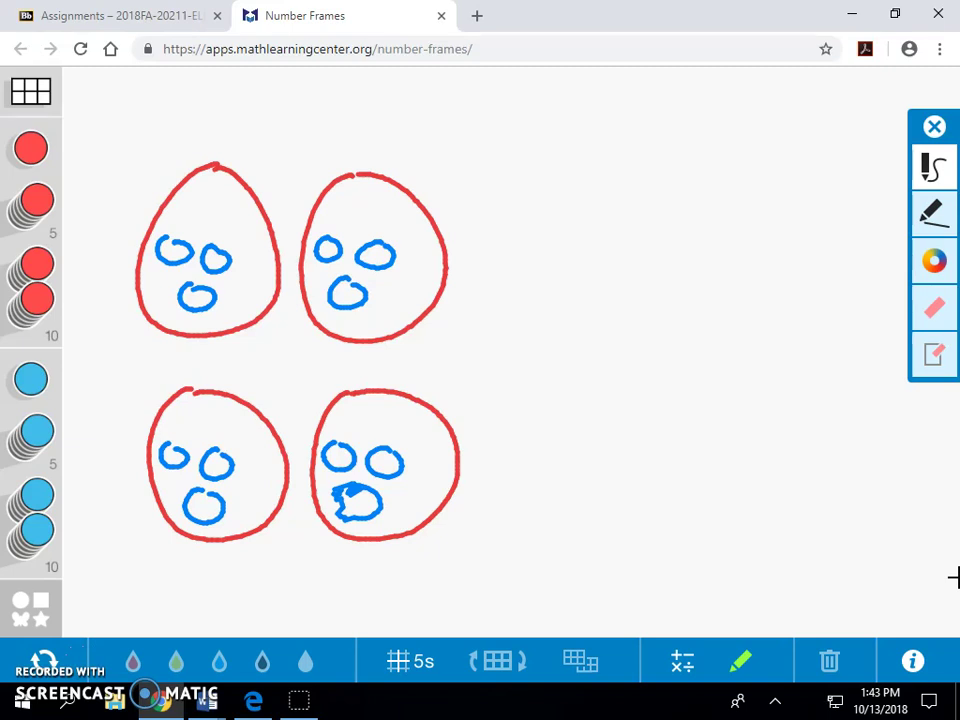
{"action": "mouse_move", "coordinate": [194, 97]}
{"action": "left_mouse_down"}
{"action": "mouse_move", "coordinate": [191, 141]}
{"action": "mouse_move", "coordinate": [216, 137]}
{"action": "mouse_move", "coordinate": [204, 176]}
{"action": "left_mouse_up"}
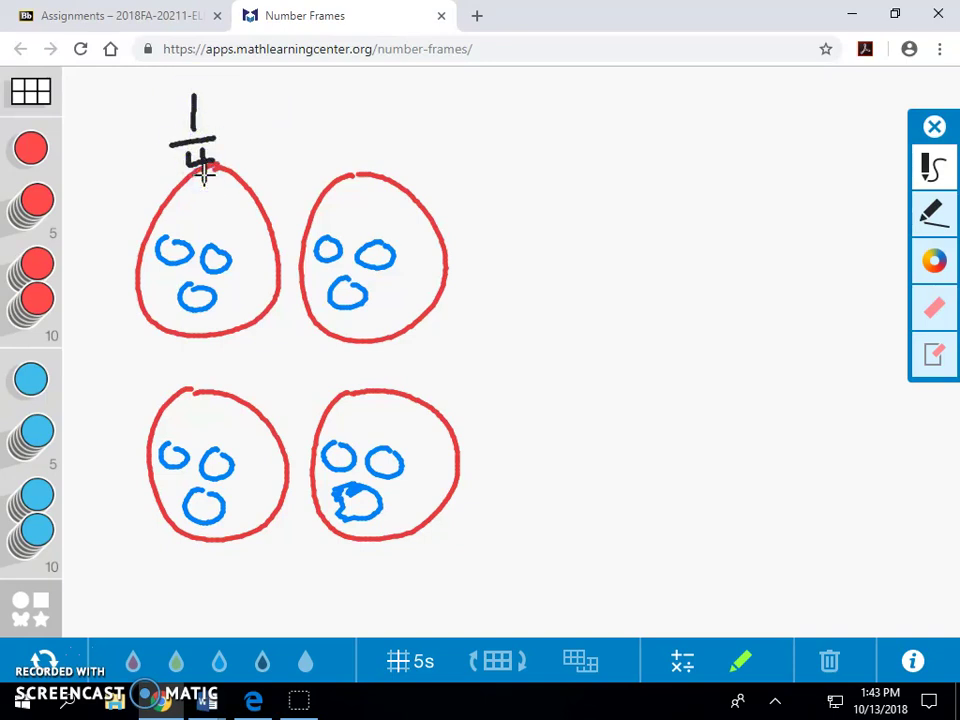
Handwrite 2/4, 3/4 and 4/4 beside the other groups, then number the 1/4 cupcakes 1–3
{"action": "mouse_move", "coordinate": [347, 90]}
{"action": "left_mouse_down"}
{"action": "mouse_move", "coordinate": [391, 119]}
{"action": "mouse_move", "coordinate": [372, 161]}
{"action": "left_mouse_up"}
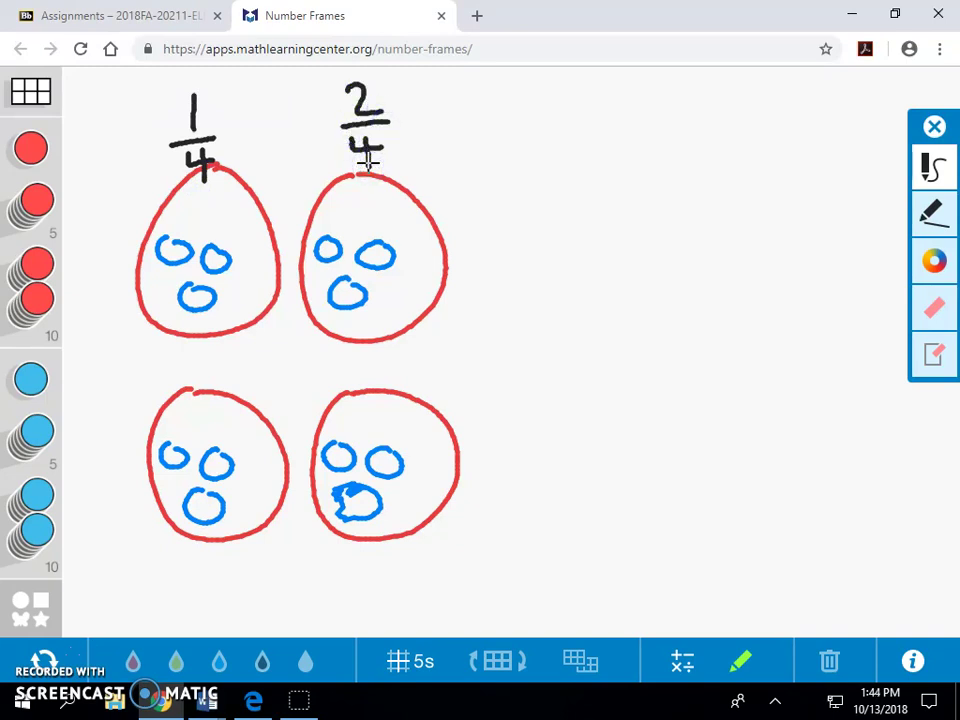
{"action": "mouse_move", "coordinate": [90, 370]}
{"action": "left_mouse_down"}
{"action": "mouse_move", "coordinate": [103, 369]}
{"action": "mouse_move", "coordinate": [95, 404]}
{"action": "mouse_move", "coordinate": [128, 418]}
{"action": "mouse_move", "coordinate": [130, 450]}
{"action": "left_mouse_up"}
{"action": "left_click_drag", "start_coordinate": [122, 434], "coordinate": [122, 462]}
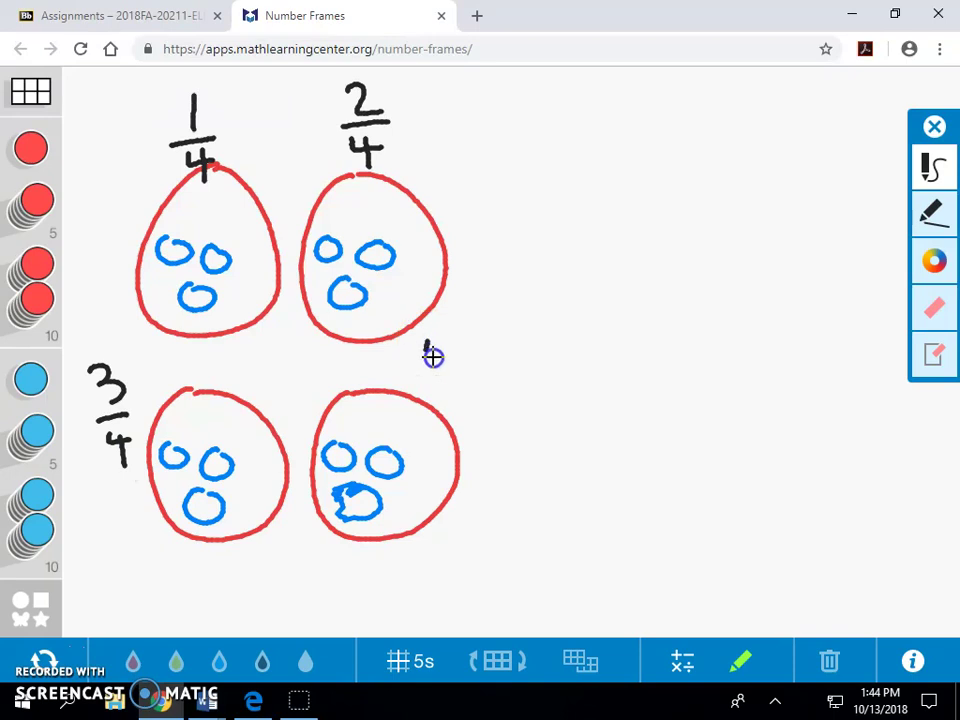
{"action": "left_click_drag", "start_coordinate": [432, 340], "coordinate": [456, 364]}
{"action": "mouse_move", "coordinate": [443, 342]}
{"action": "left_mouse_down"}
{"action": "mouse_move", "coordinate": [441, 390]}
{"action": "mouse_move", "coordinate": [458, 392]}
{"action": "mouse_move", "coordinate": [454, 434]}
{"action": "left_mouse_up"}
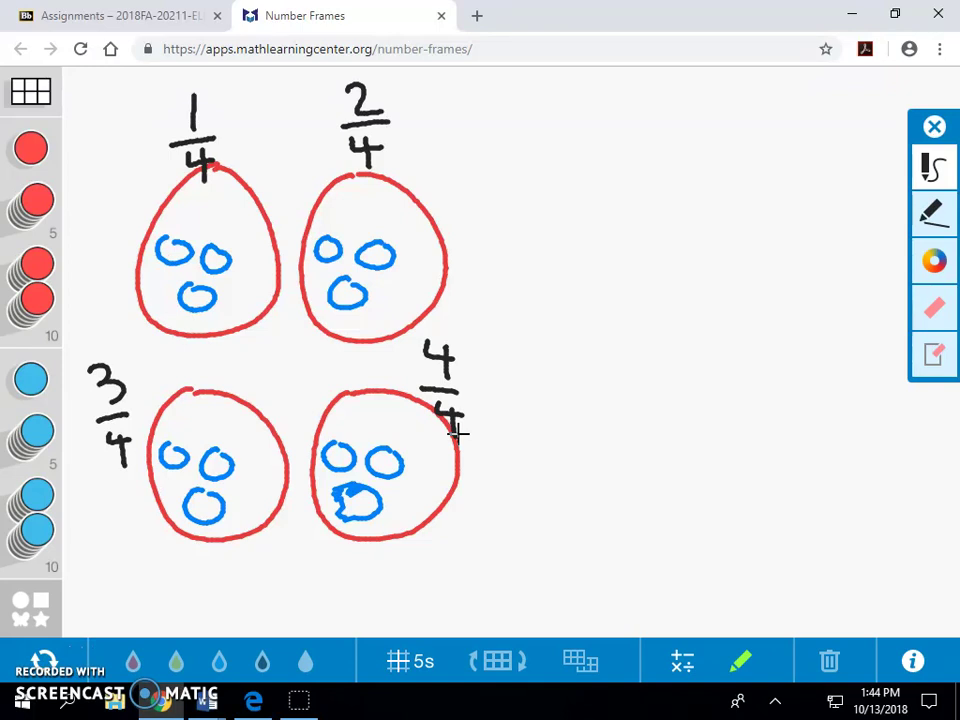
{"action": "mouse_move", "coordinate": [172, 245]}
{"action": "left_mouse_down"}
{"action": "mouse_move", "coordinate": [171, 265]}
{"action": "mouse_move", "coordinate": [231, 270]}
{"action": "mouse_move", "coordinate": [197, 296]}
{"action": "mouse_move", "coordinate": [202, 317]}
{"action": "left_mouse_up"}
Number the 2/4 cupcakes 4–6 and the 3/4 cupcakes 7–9, then begin writing 3×3 below
{"action": "left_click", "coordinate": [208, 262]}
{"action": "left_click", "coordinate": [321, 251]}
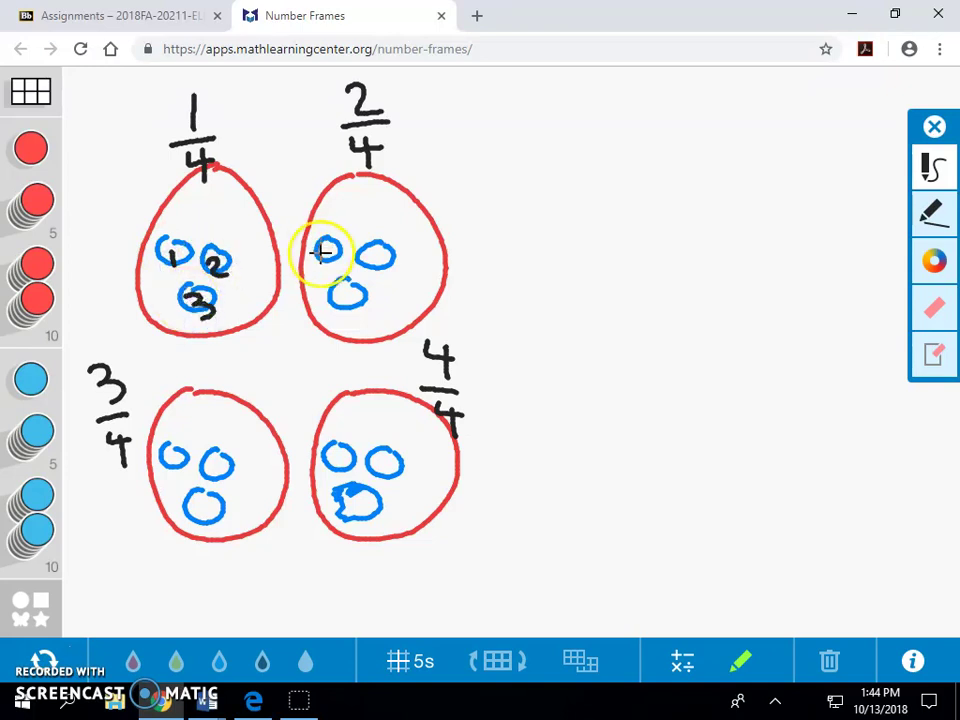
{"action": "mouse_move", "coordinate": [325, 254]}
{"action": "left_mouse_down"}
{"action": "mouse_move", "coordinate": [375, 253]}
{"action": "mouse_move", "coordinate": [369, 268]}
{"action": "mouse_move", "coordinate": [386, 281]}
{"action": "mouse_move", "coordinate": [369, 270]}
{"action": "mouse_move", "coordinate": [334, 300]}
{"action": "mouse_move", "coordinate": [350, 312]}
{"action": "left_mouse_up"}
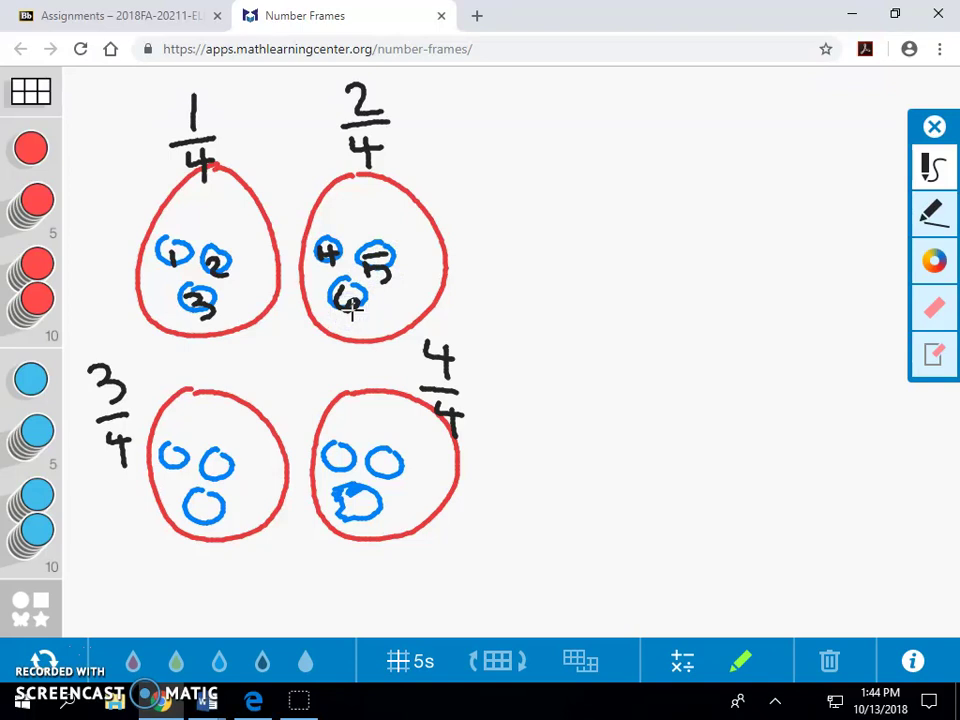
{"action": "mouse_move", "coordinate": [162, 451]}
{"action": "left_mouse_down"}
{"action": "mouse_move", "coordinate": [178, 470]}
{"action": "mouse_move", "coordinate": [221, 470]}
{"action": "mouse_move", "coordinate": [216, 482]}
{"action": "left_mouse_up"}
{"action": "mouse_move", "coordinate": [210, 493]}
{"action": "left_mouse_down"}
{"action": "mouse_move", "coordinate": [197, 497]}
{"action": "mouse_move", "coordinate": [214, 521]}
{"action": "left_mouse_up"}
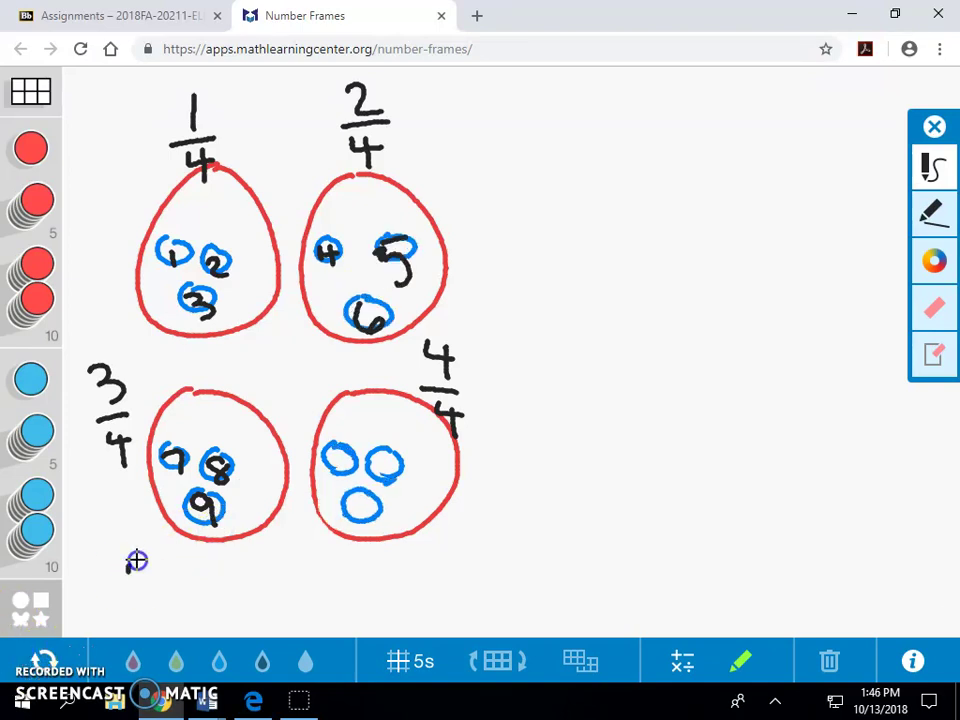
{"action": "mouse_move", "coordinate": [136, 561]}
{"action": "left_mouse_down"}
{"action": "mouse_move", "coordinate": [167, 574]}
{"action": "mouse_move", "coordinate": [150, 598]}
{"action": "left_mouse_up"}
Complete the handwritten equation '3×3=9 Cupcakes' beneath the bottom groups
{"action": "mouse_move", "coordinate": [199, 571]}
{"action": "left_mouse_down"}
{"action": "mouse_move", "coordinate": [214, 579]}
{"action": "mouse_move", "coordinate": [218, 568]}
{"action": "mouse_move", "coordinate": [204, 586]}
{"action": "mouse_move", "coordinate": [243, 597]}
{"action": "left_mouse_up"}
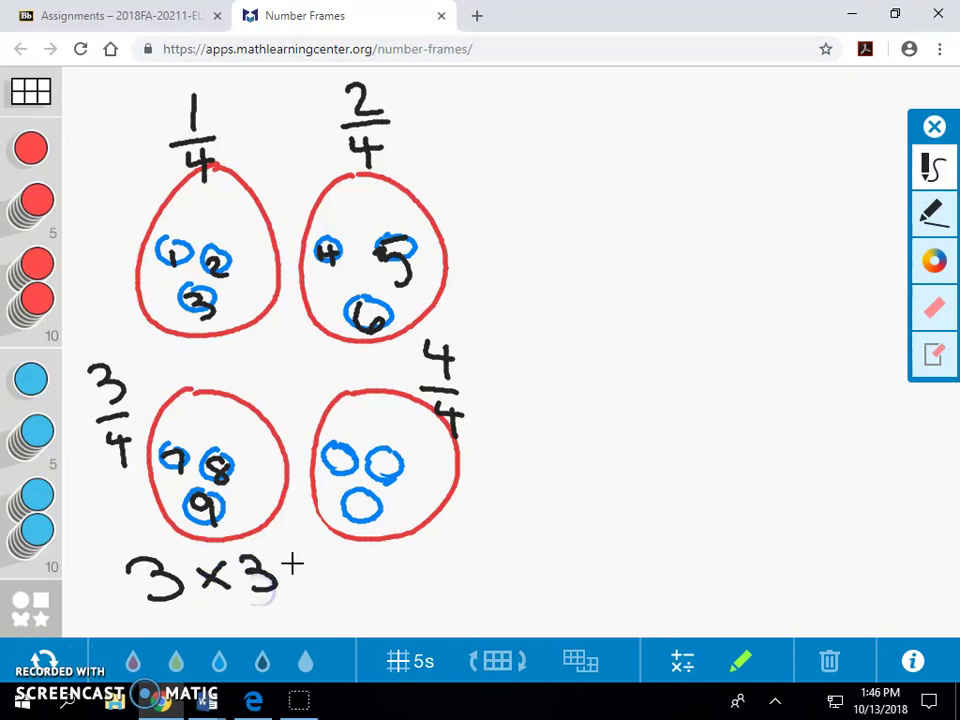
{"action": "left_click_drag", "start_coordinate": [290, 569], "coordinate": [321, 566]}
{"action": "mouse_move", "coordinate": [292, 580]}
{"action": "left_mouse_down"}
{"action": "mouse_move", "coordinate": [371, 561]}
{"action": "mouse_move", "coordinate": [373, 588]}
{"action": "mouse_move", "coordinate": [452, 570]}
{"action": "mouse_move", "coordinate": [469, 590]}
{"action": "mouse_move", "coordinate": [476, 574]}
{"action": "mouse_move", "coordinate": [551, 585]}
{"action": "mouse_move", "coordinate": [584, 578]}
{"action": "mouse_move", "coordinate": [579, 591]}
{"action": "mouse_move", "coordinate": [606, 598]}
{"action": "left_mouse_up"}
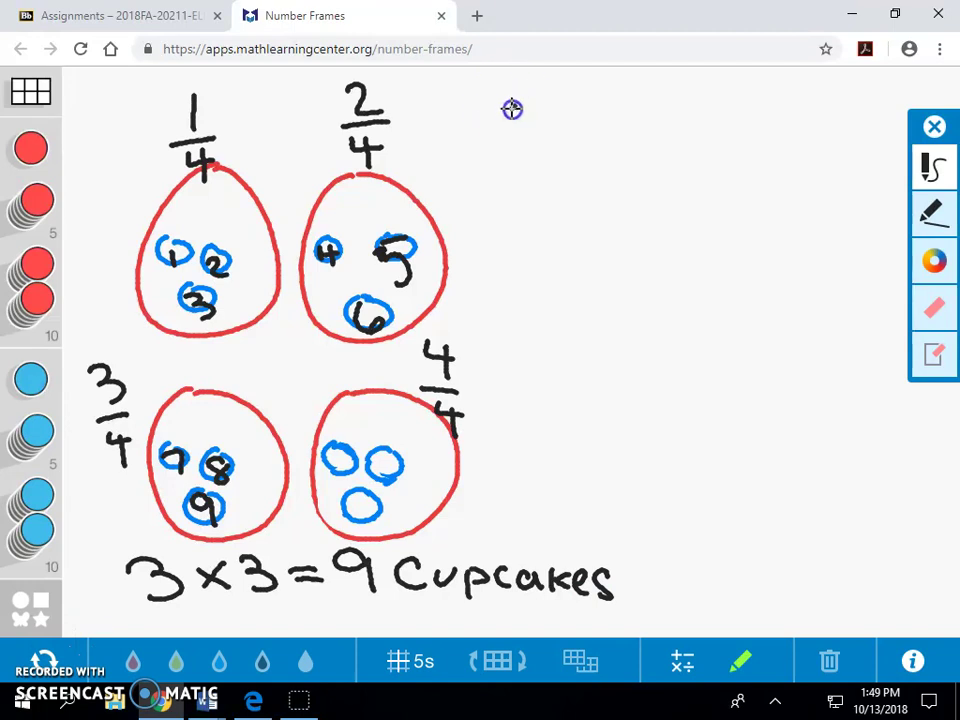
Handwrite '3/4 or 12 Cupcakes' at the top right, with '3/4 × 12' beneath it
{"action": "mouse_move", "coordinate": [510, 108]}
{"action": "left_mouse_down"}
{"action": "mouse_move", "coordinate": [525, 141]}
{"action": "mouse_move", "coordinate": [510, 150]}
{"action": "mouse_move", "coordinate": [527, 154]}
{"action": "mouse_move", "coordinate": [519, 205]}
{"action": "left_mouse_up"}
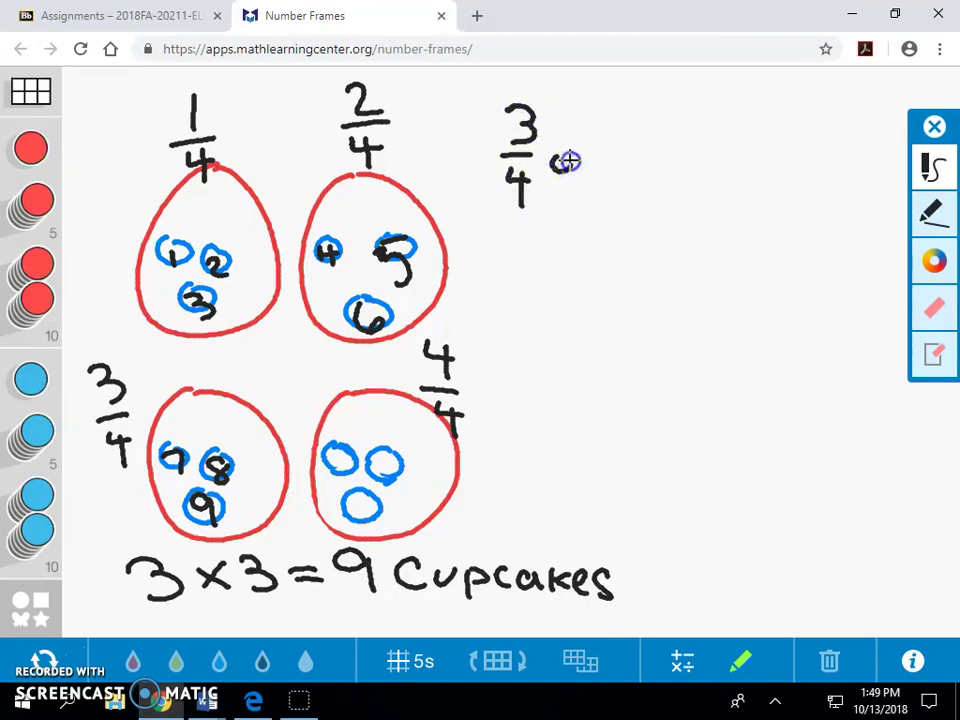
{"action": "mouse_move", "coordinate": [568, 161]}
{"action": "left_mouse_down"}
{"action": "mouse_move", "coordinate": [597, 156]}
{"action": "mouse_move", "coordinate": [606, 180]}
{"action": "mouse_move", "coordinate": [628, 141]}
{"action": "mouse_move", "coordinate": [624, 170]}
{"action": "mouse_move", "coordinate": [671, 170]}
{"action": "mouse_move", "coordinate": [699, 185]}
{"action": "mouse_move", "coordinate": [699, 172]}
{"action": "mouse_move", "coordinate": [746, 154]}
{"action": "mouse_move", "coordinate": [765, 163]}
{"action": "mouse_move", "coordinate": [771, 154]}
{"action": "mouse_move", "coordinate": [787, 168]}
{"action": "mouse_move", "coordinate": [795, 154]}
{"action": "mouse_move", "coordinate": [797, 171]}
{"action": "left_mouse_up"}
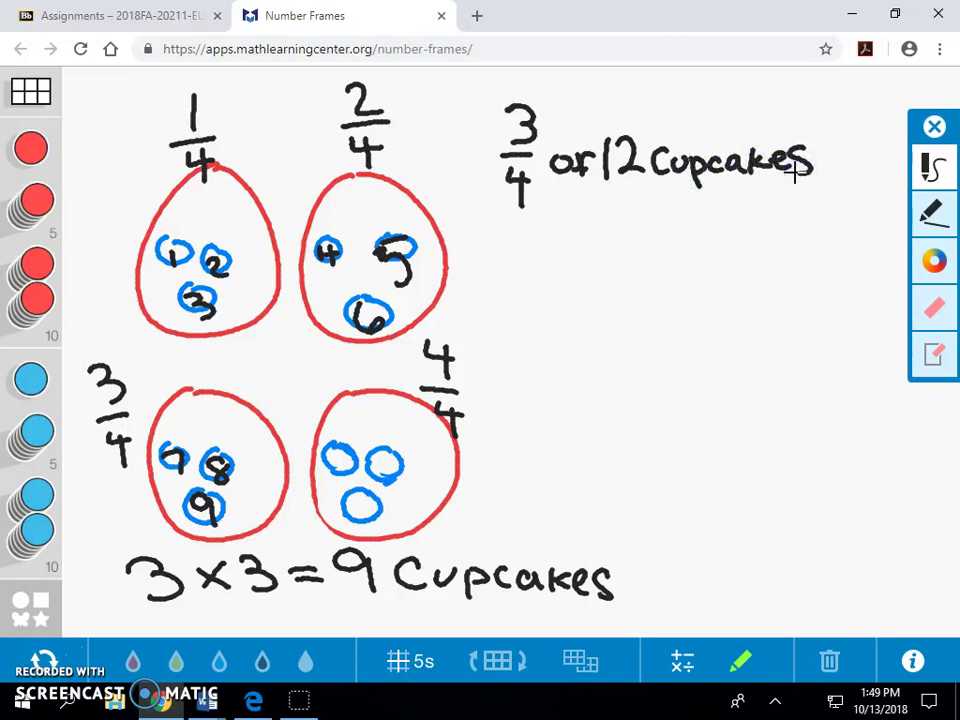
{"action": "mouse_move", "coordinate": [543, 226]}
{"action": "left_mouse_down"}
{"action": "mouse_move", "coordinate": [553, 264]}
{"action": "mouse_move", "coordinate": [570, 263]}
{"action": "mouse_move", "coordinate": [559, 302]}
{"action": "mouse_move", "coordinate": [590, 278]}
{"action": "mouse_move", "coordinate": [579, 281]}
{"action": "left_mouse_up"}
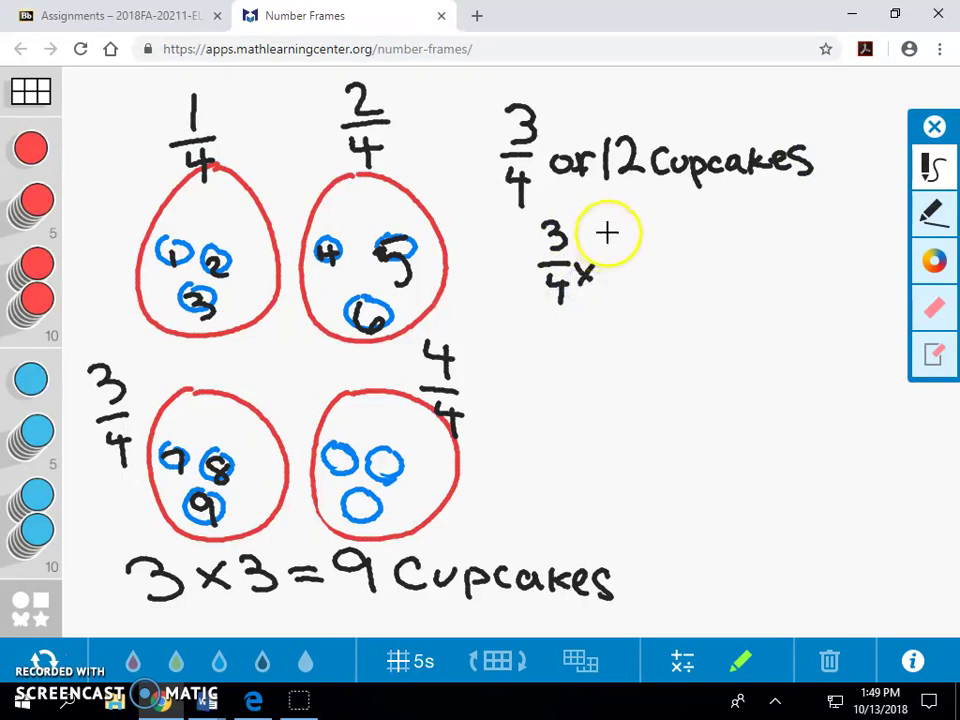
{"action": "mouse_move", "coordinate": [608, 231]}
{"action": "left_mouse_down"}
{"action": "mouse_move", "coordinate": [609, 257]}
{"action": "mouse_move", "coordinate": [628, 246]}
{"action": "mouse_move", "coordinate": [636, 261]}
{"action": "left_mouse_up"}
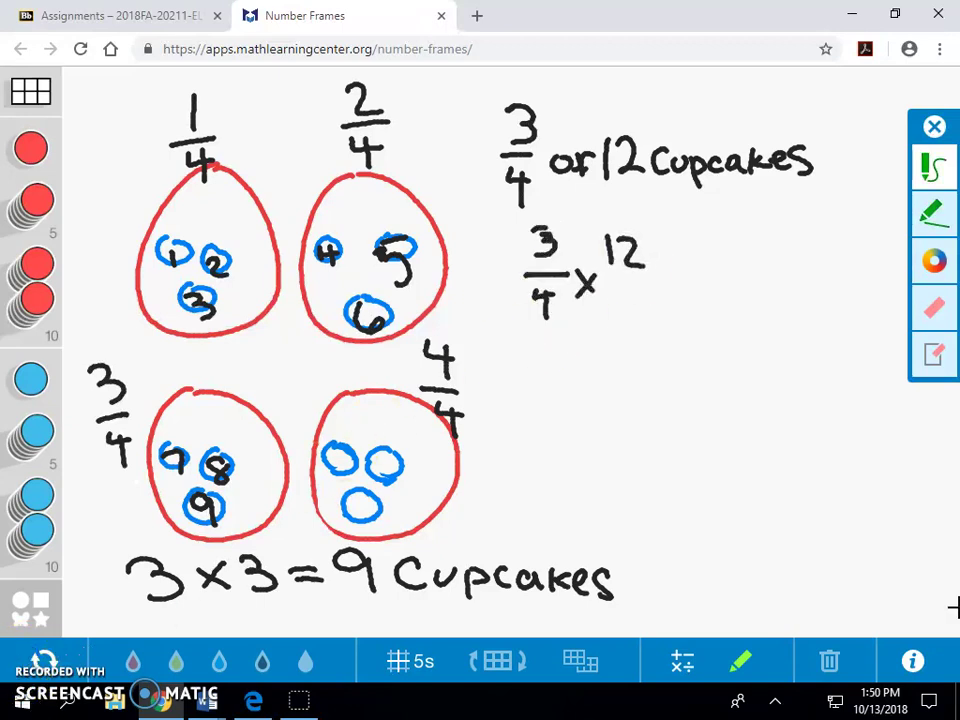
In green, make 12 into 12/1 and draw arrows across numerators and denominators, undoing one stray arrow
{"action": "mouse_move", "coordinate": [606, 279]}
{"action": "left_mouse_down"}
{"action": "mouse_move", "coordinate": [651, 276]}
{"action": "mouse_move", "coordinate": [623, 321]}
{"action": "left_mouse_up"}
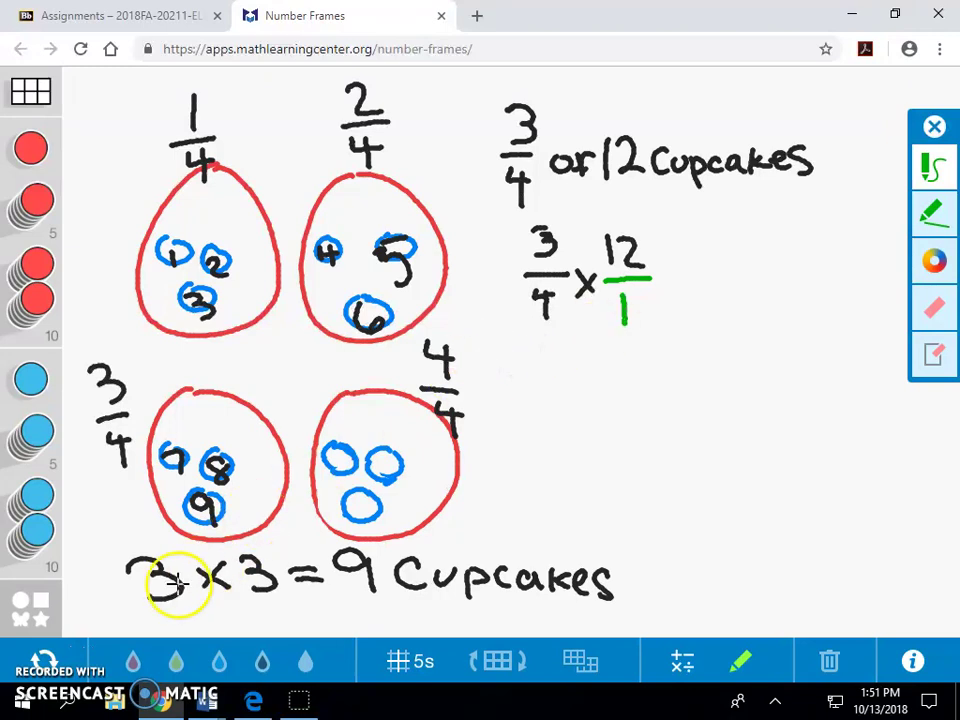
{"action": "mouse_move", "coordinate": [558, 318]}
{"action": "left_mouse_down"}
{"action": "mouse_move", "coordinate": [609, 320]}
{"action": "mouse_move", "coordinate": [598, 321]}
{"action": "left_mouse_up"}
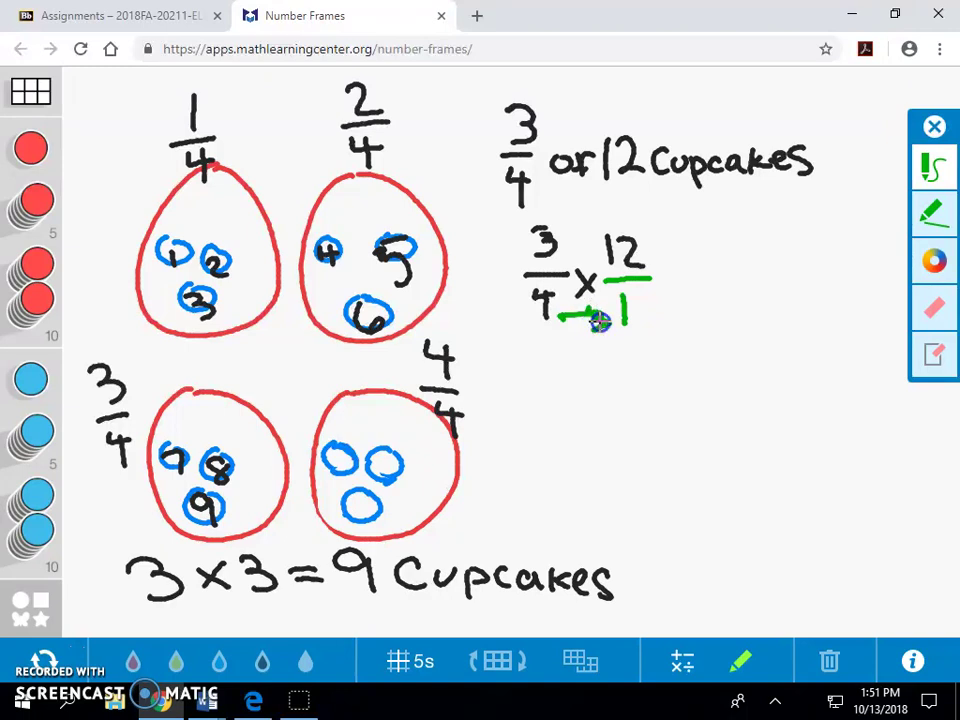
{"action": "mouse_move", "coordinate": [560, 253]}
{"action": "left_mouse_down"}
{"action": "mouse_move", "coordinate": [597, 252]}
{"action": "mouse_move", "coordinate": [586, 259]}
{"action": "left_mouse_up"}
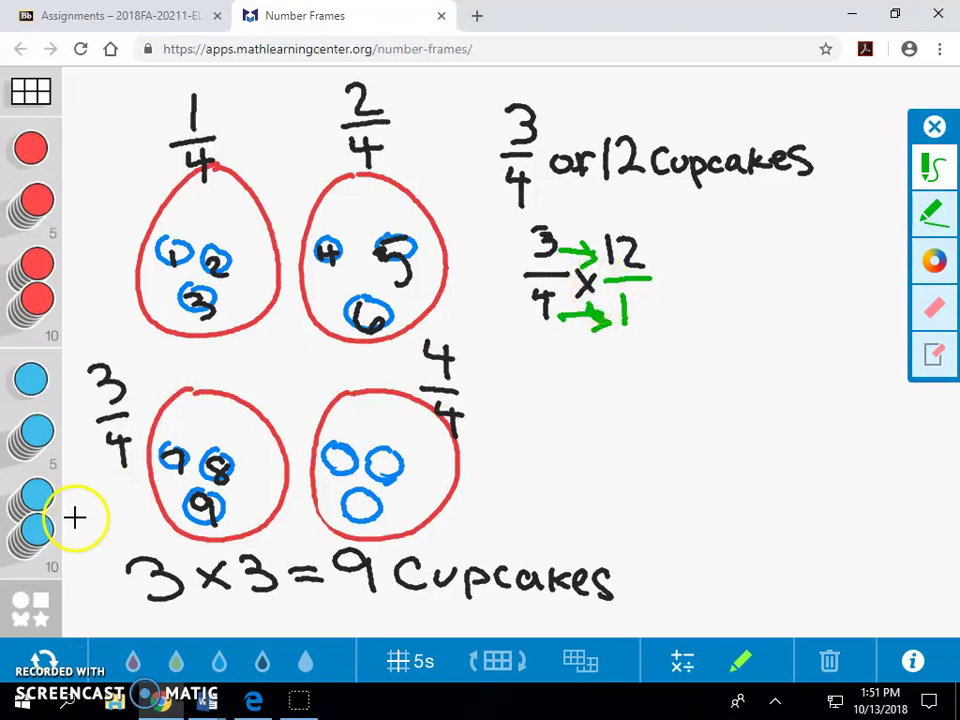
{"action": "left_click", "coordinate": [42, 660]}
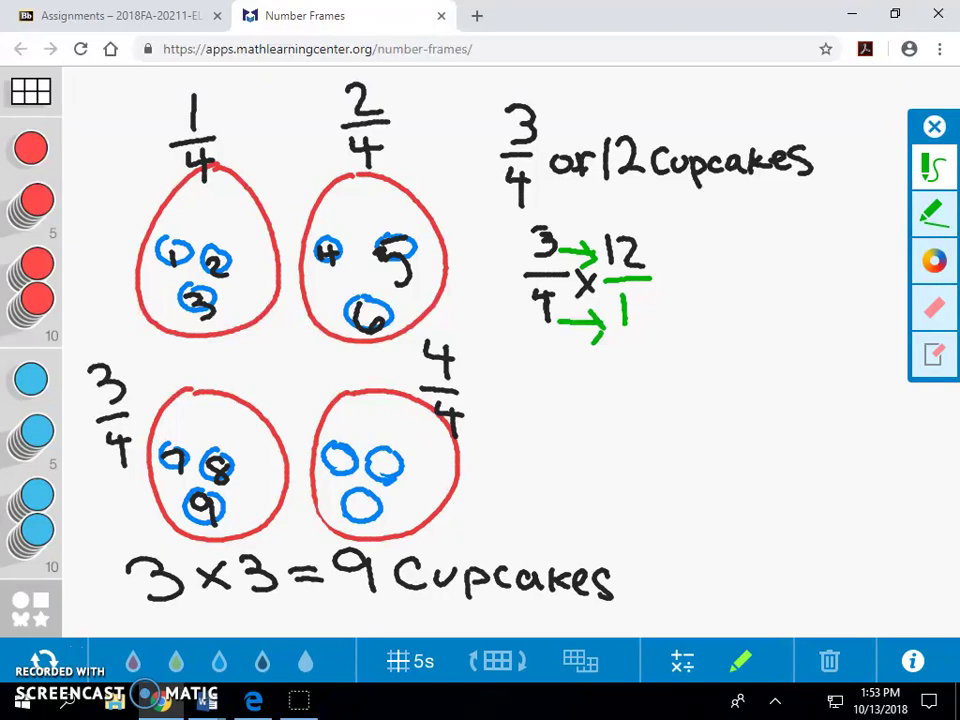
Write '= 36/4 = 9 cupcakes' in green to finish the working
{"action": "mouse_move", "coordinate": [668, 280]}
{"action": "left_mouse_down"}
{"action": "mouse_move", "coordinate": [696, 278]}
{"action": "mouse_move", "coordinate": [694, 292]}
{"action": "left_mouse_up"}
{"action": "mouse_move", "coordinate": [703, 243]}
{"action": "left_mouse_down"}
{"action": "mouse_move", "coordinate": [716, 249]}
{"action": "mouse_move", "coordinate": [709, 276]}
{"action": "left_mouse_up"}
{"action": "mouse_move", "coordinate": [746, 238]}
{"action": "left_mouse_down"}
{"action": "mouse_move", "coordinate": [741, 275]}
{"action": "mouse_move", "coordinate": [747, 265]}
{"action": "left_mouse_up"}
{"action": "mouse_move", "coordinate": [703, 298]}
{"action": "left_mouse_down"}
{"action": "mouse_move", "coordinate": [773, 299]}
{"action": "mouse_move", "coordinate": [737, 347]}
{"action": "left_mouse_up"}
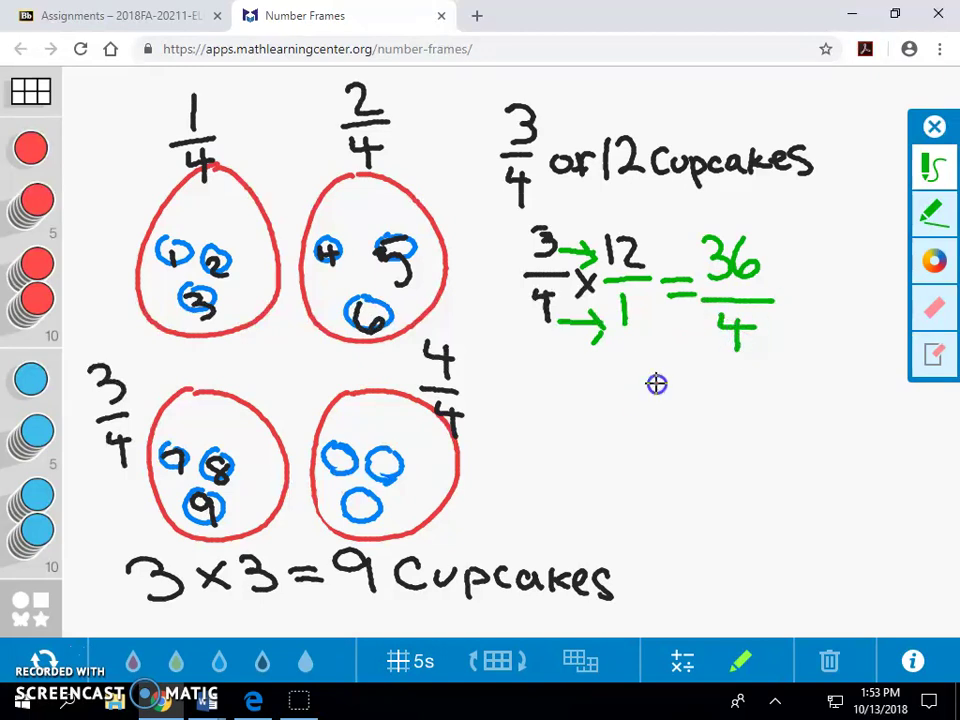
{"action": "mouse_move", "coordinate": [656, 383]}
{"action": "left_mouse_down"}
{"action": "mouse_move", "coordinate": [685, 382]}
{"action": "mouse_move", "coordinate": [690, 396]}
{"action": "mouse_move", "coordinate": [707, 372]}
{"action": "mouse_move", "coordinate": [729, 394]}
{"action": "mouse_move", "coordinate": [731, 416]}
{"action": "mouse_move", "coordinate": [768, 422]}
{"action": "mouse_move", "coordinate": [851, 408]}
{"action": "mouse_move", "coordinate": [872, 411]}
{"action": "mouse_move", "coordinate": [879, 432]}
{"action": "left_mouse_up"}
{"action": "mouse_move", "coordinate": [890, 430]}
{"action": "left_mouse_down"}
{"action": "mouse_move", "coordinate": [909, 435]}
{"action": "mouse_move", "coordinate": [913, 426]}
{"action": "mouse_move", "coordinate": [924, 444]}
{"action": "mouse_move", "coordinate": [946, 441]}
{"action": "left_mouse_up"}
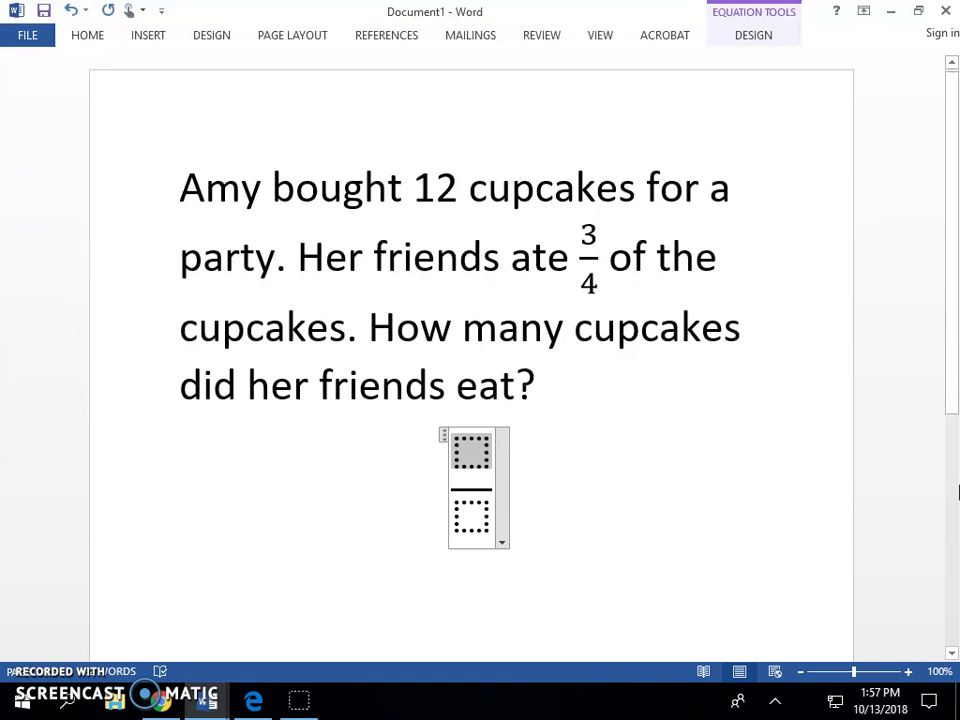
Fill the Word fraction equation with 3/4, then type x12=9 after it
{"action": "type", "text": "3"}
{"action": "key", "text": "Down"}
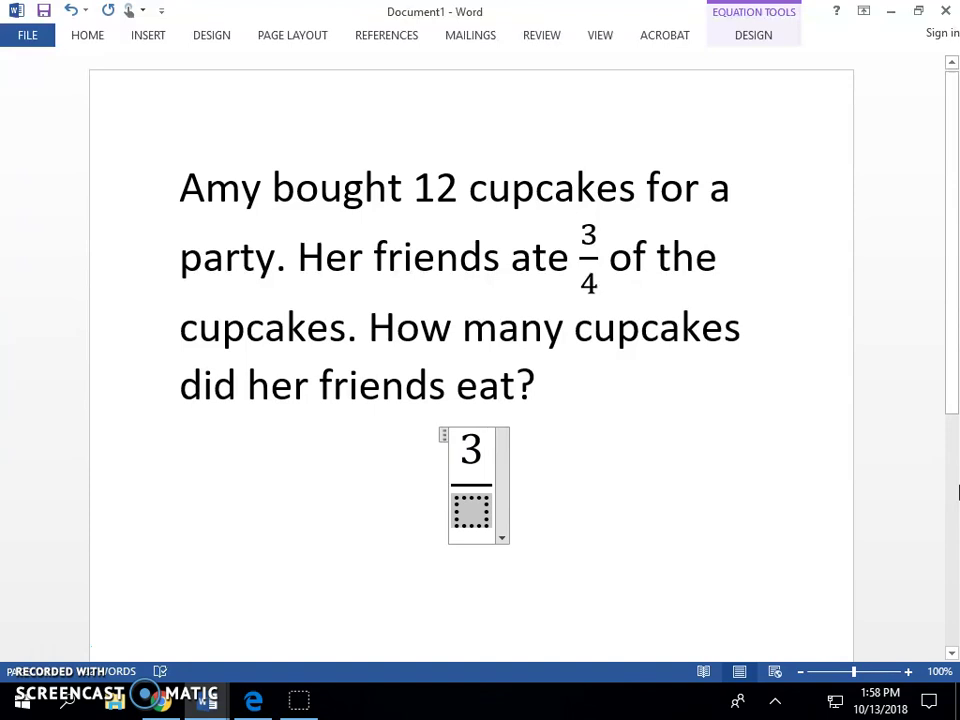
{"action": "type", "text": "4"}
{"action": "key", "text": "Right"}
{"action": "key", "text": "Right"}
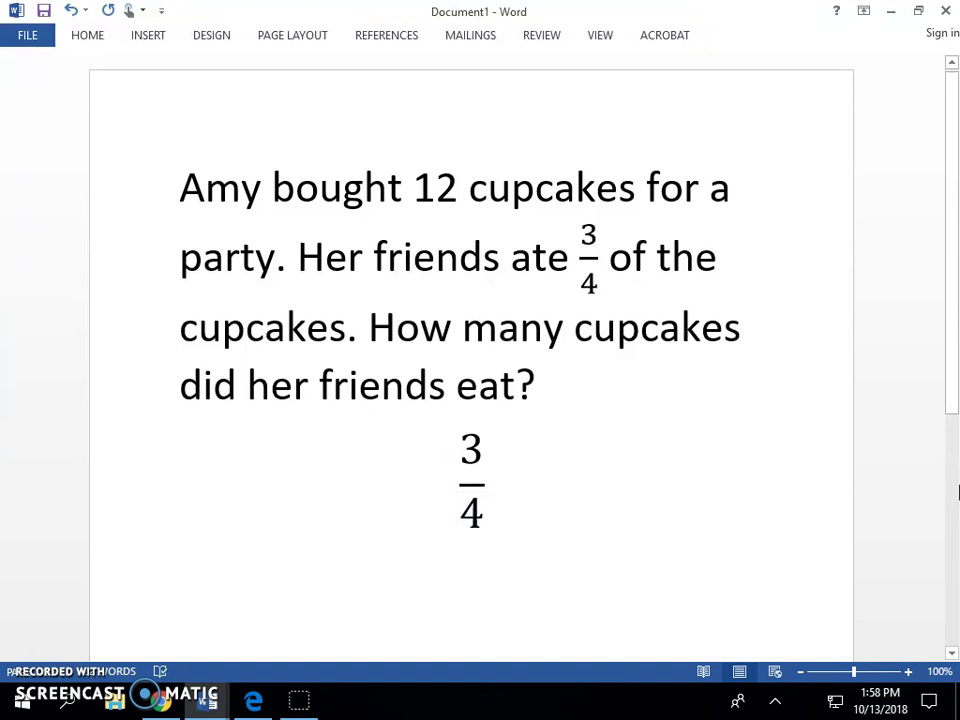
{"action": "type", "text": "x"}
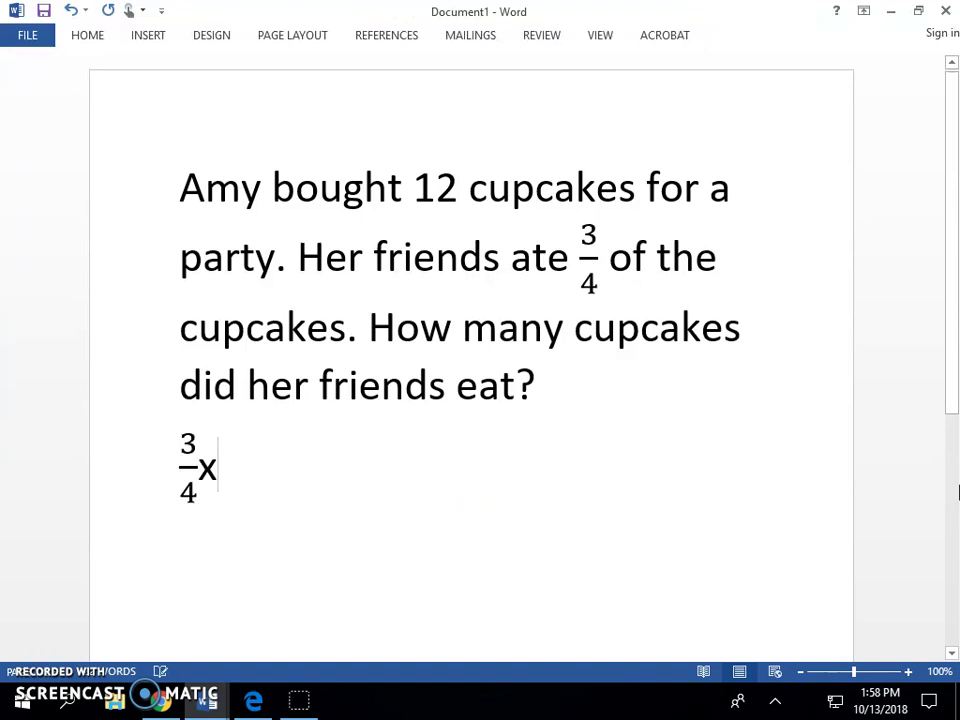
{"action": "type", "text": "12="}
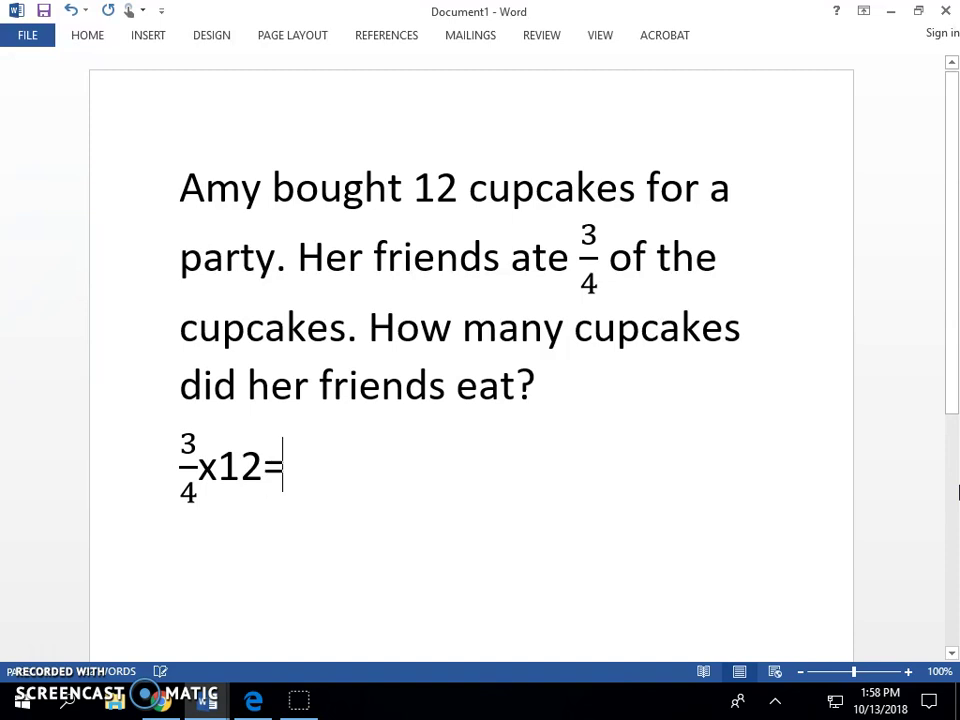
{"action": "type", "text": "9"}
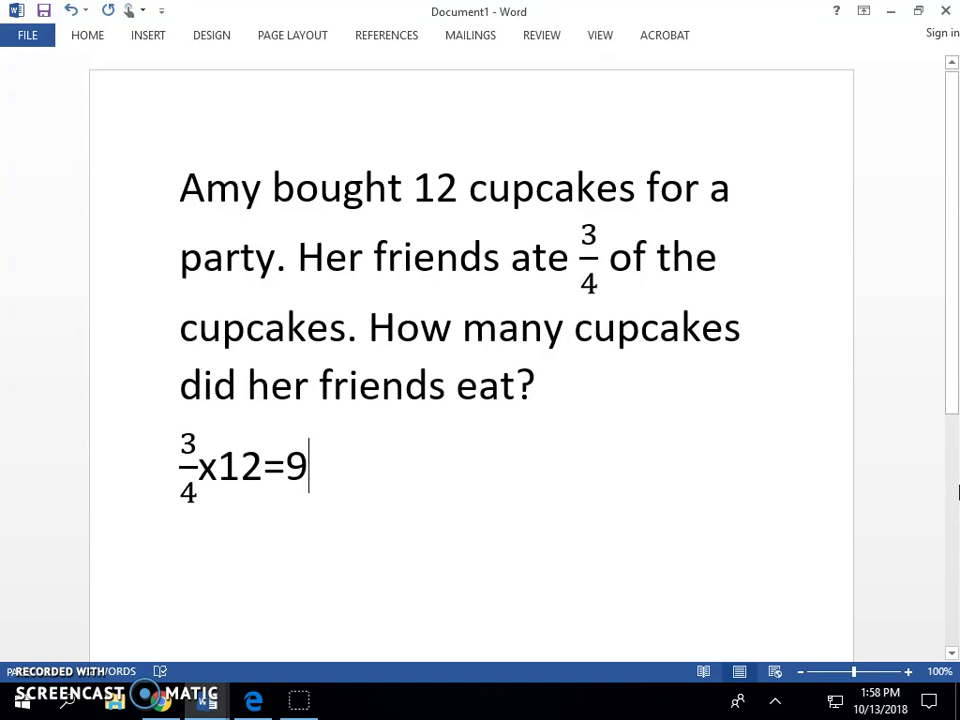
Type 'Amy's friends ate 9 cupcakes.' on a new line under the equation
{"action": "key", "text": "Return"}
{"action": "type", "text": "A"}
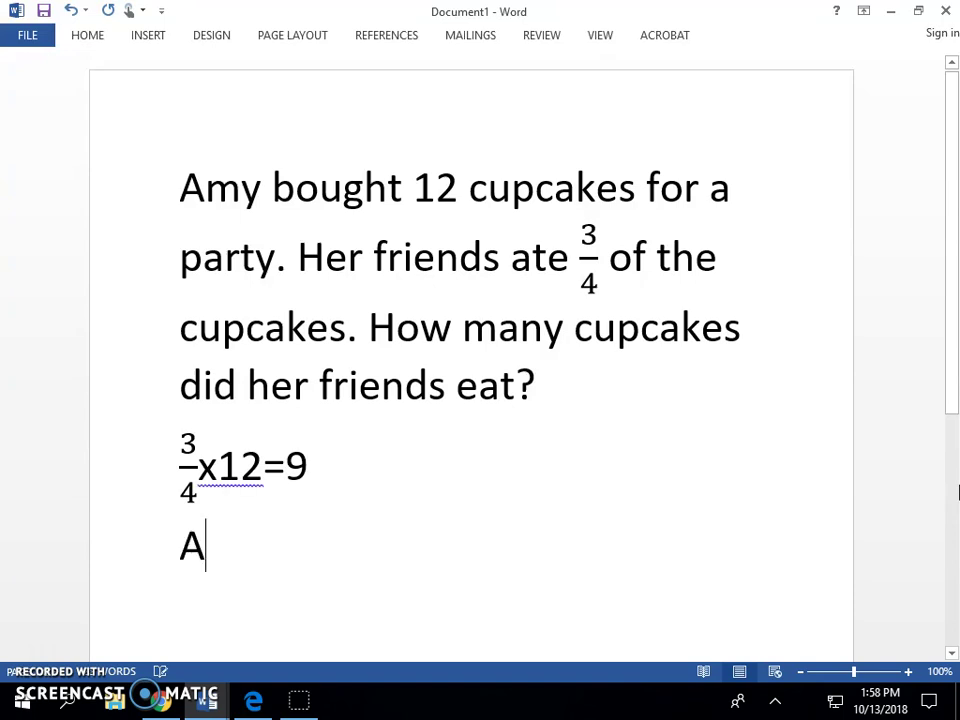
{"action": "type", "text": "my's frien"}
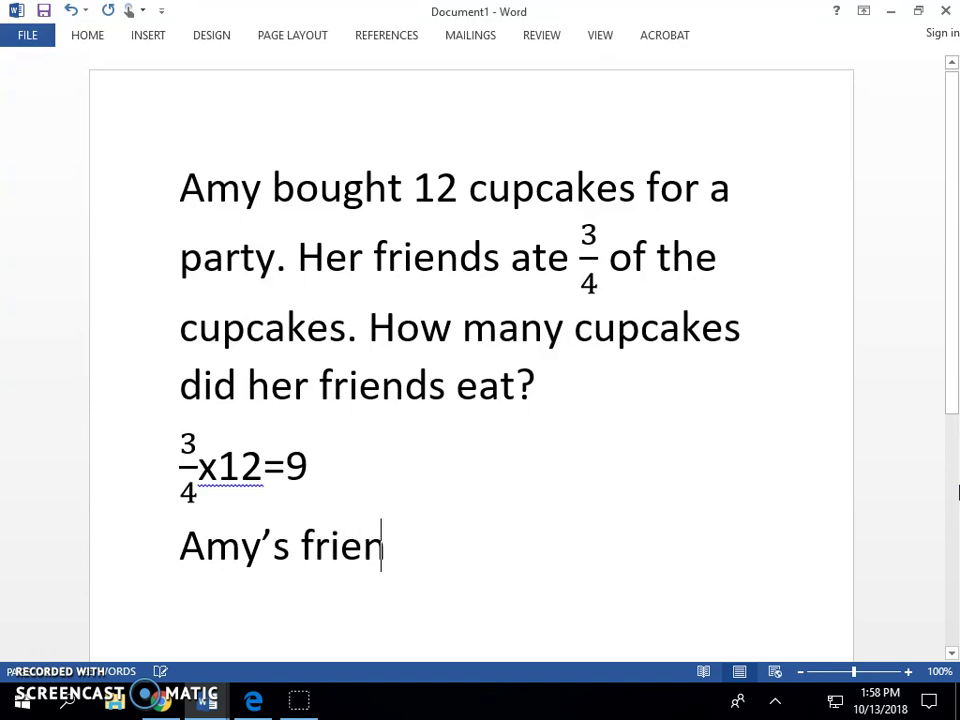
{"action": "type", "text": "ds ate 9 "}
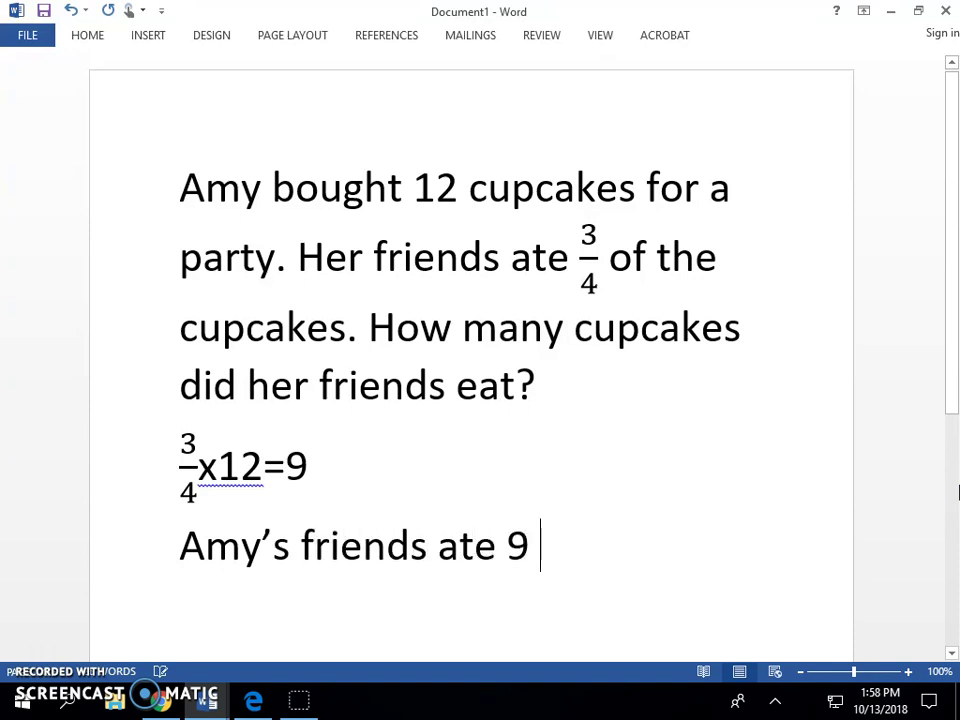
{"action": "type", "text": "cupcakes"}
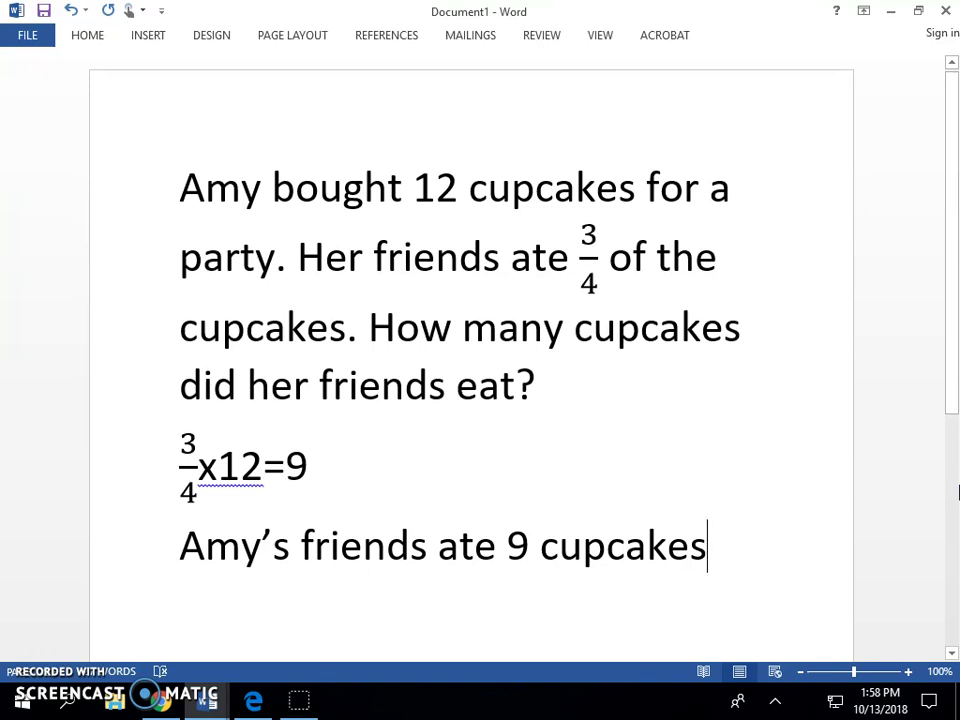
{"action": "type", "text": "."}
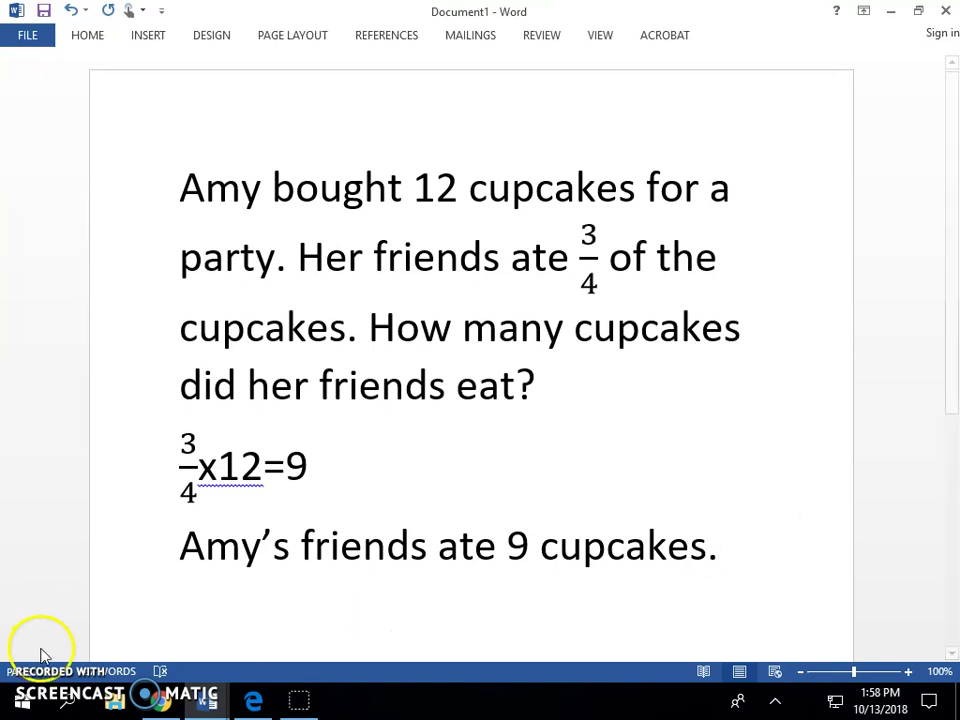